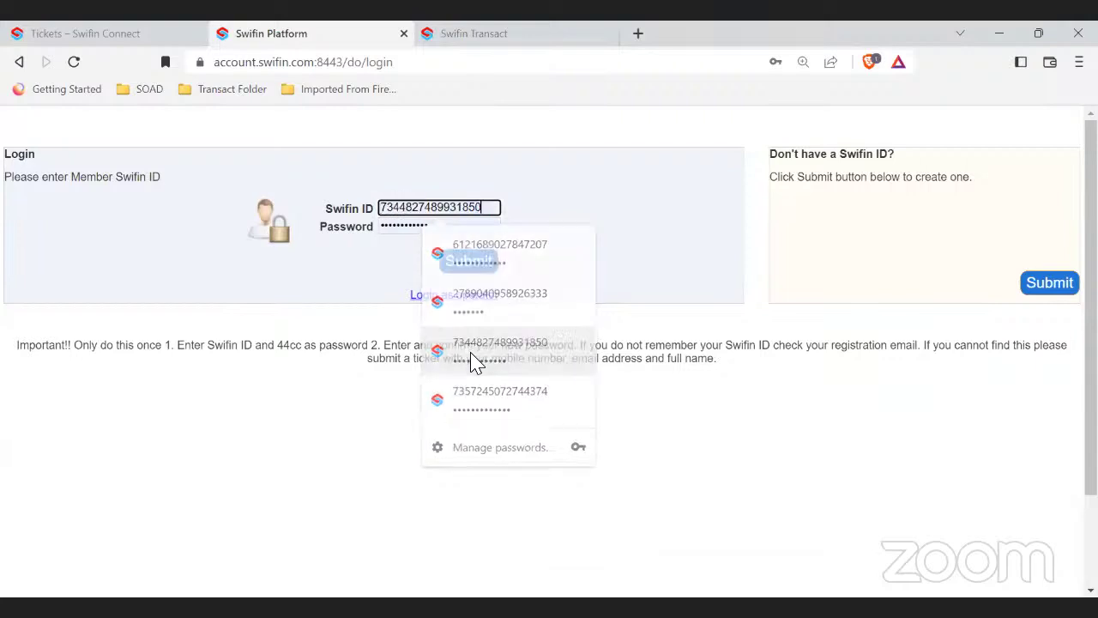
Log in with the filled-in credentials and open Personal > Profile
{"action": "left_click", "coordinate": [478, 268]}
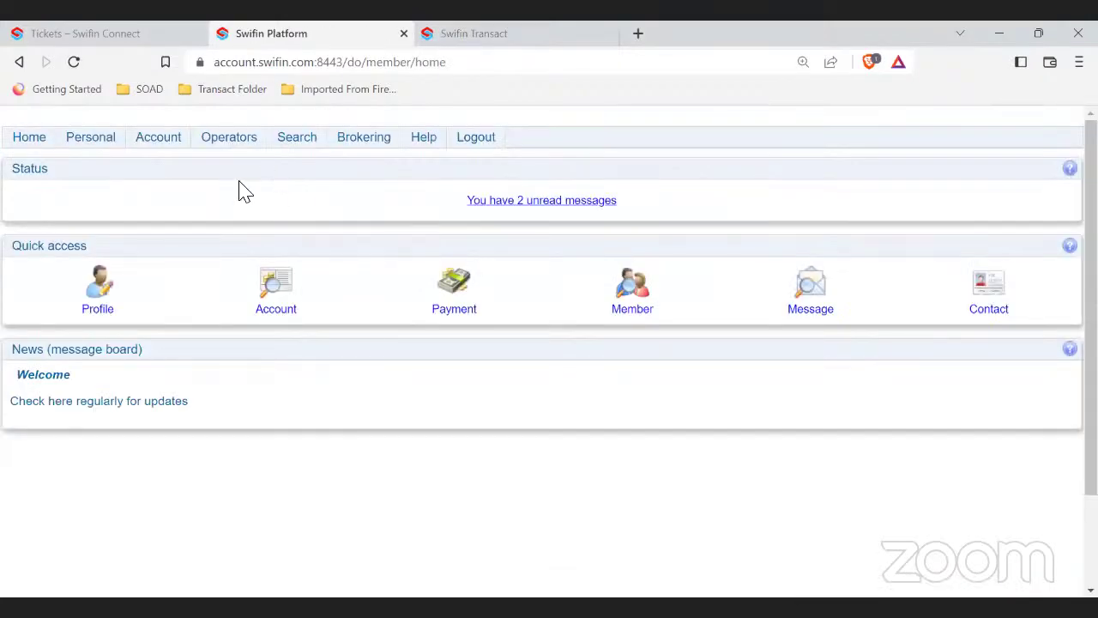
{"action": "mouse_move", "coordinate": [98, 147]}
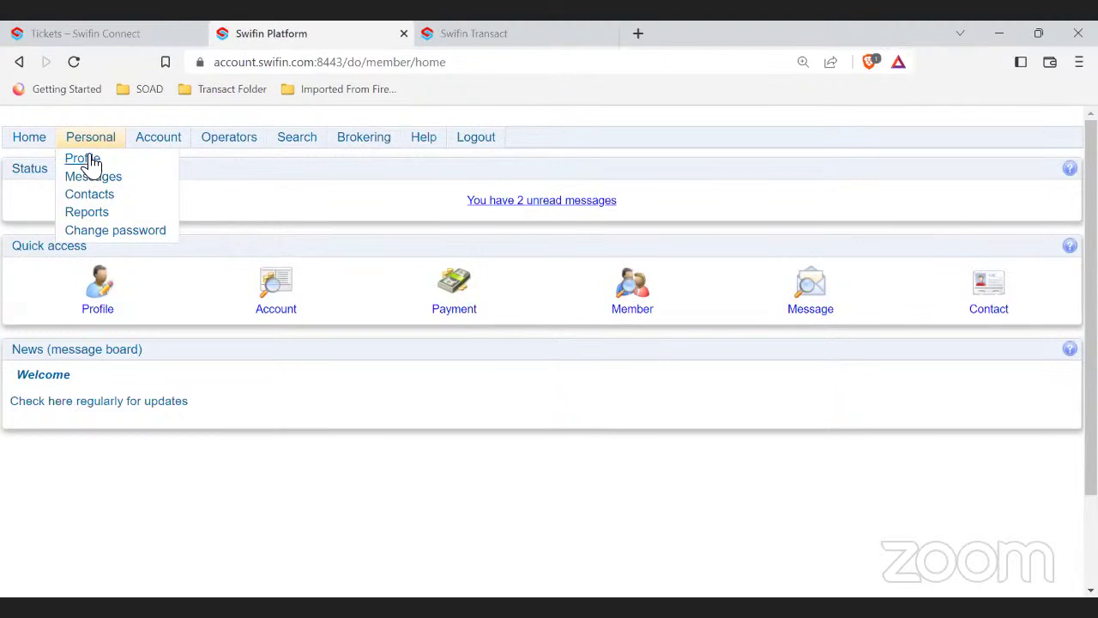
{"action": "left_click", "coordinate": [83, 158]}
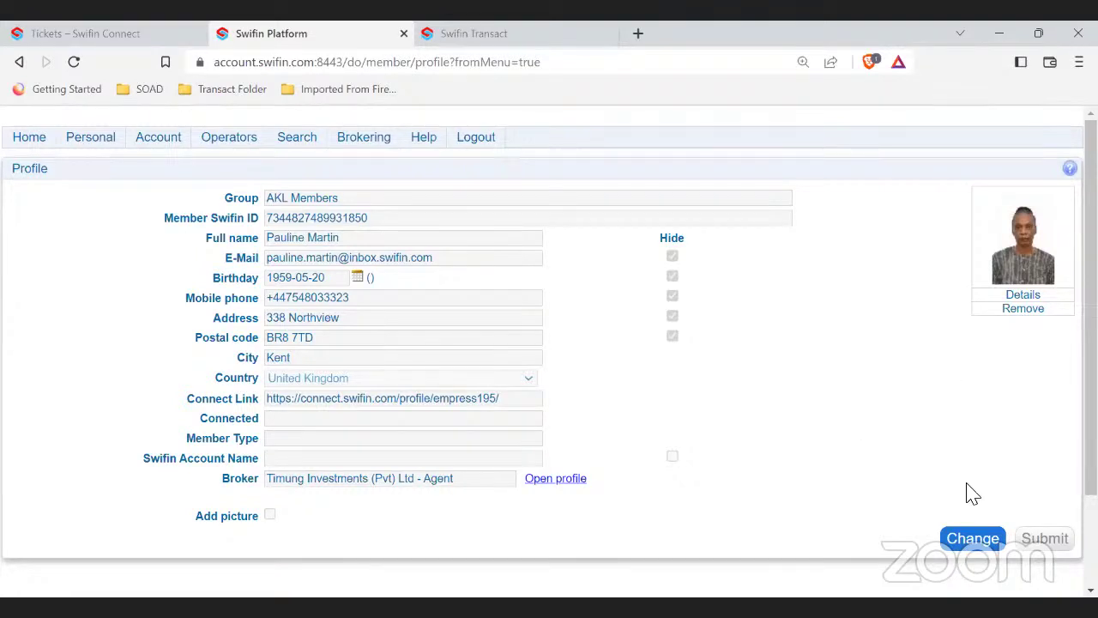
Switch the profile to edit mode and replace the City with the corrected town and county
{"action": "left_click", "coordinate": [973, 552]}
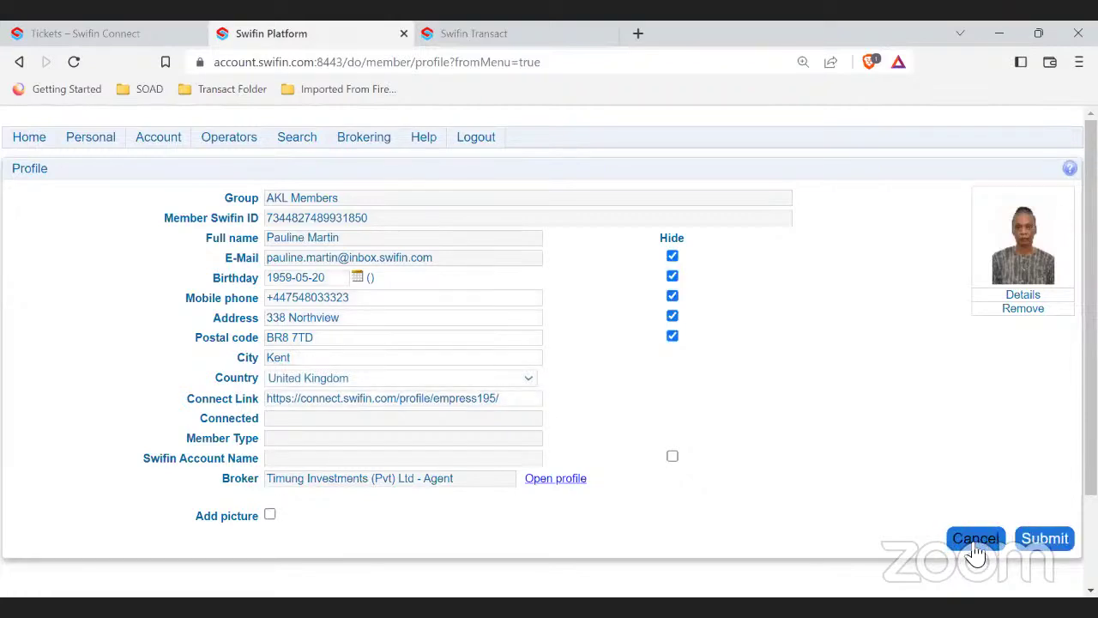
{"action": "left_click", "coordinate": [310, 361]}
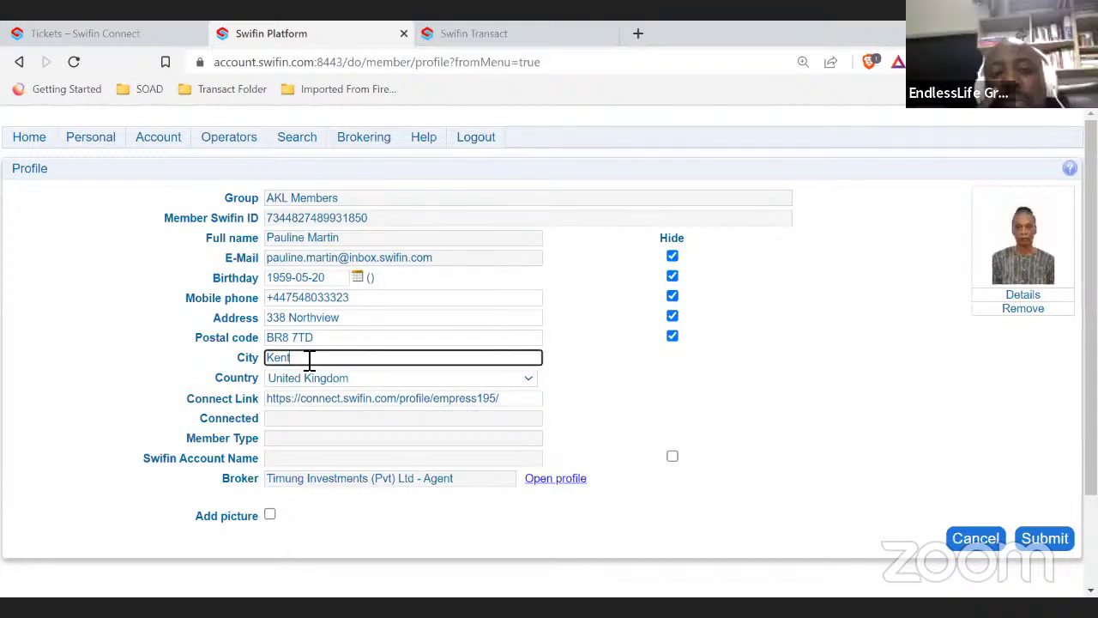
{"action": "key", "text": "BackSpace"}
{"action": "key", "text": "BackSpace"}
{"action": "key", "text": "BackSpace"}
{"action": "key", "text": "BackSpace"}
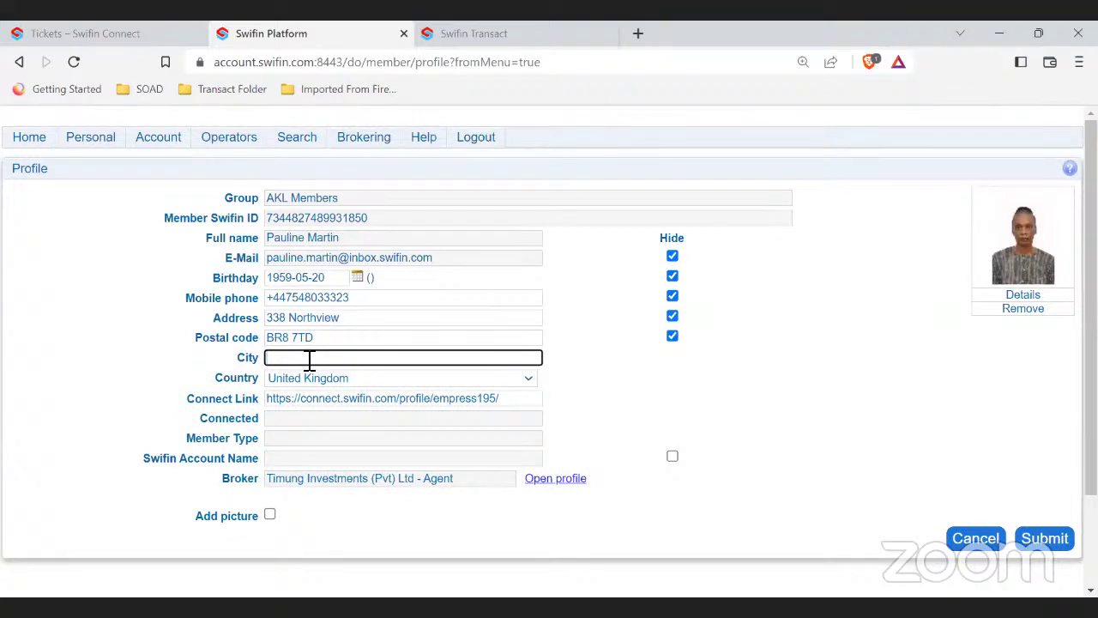
{"action": "type", "text": "Swanley Kent"}
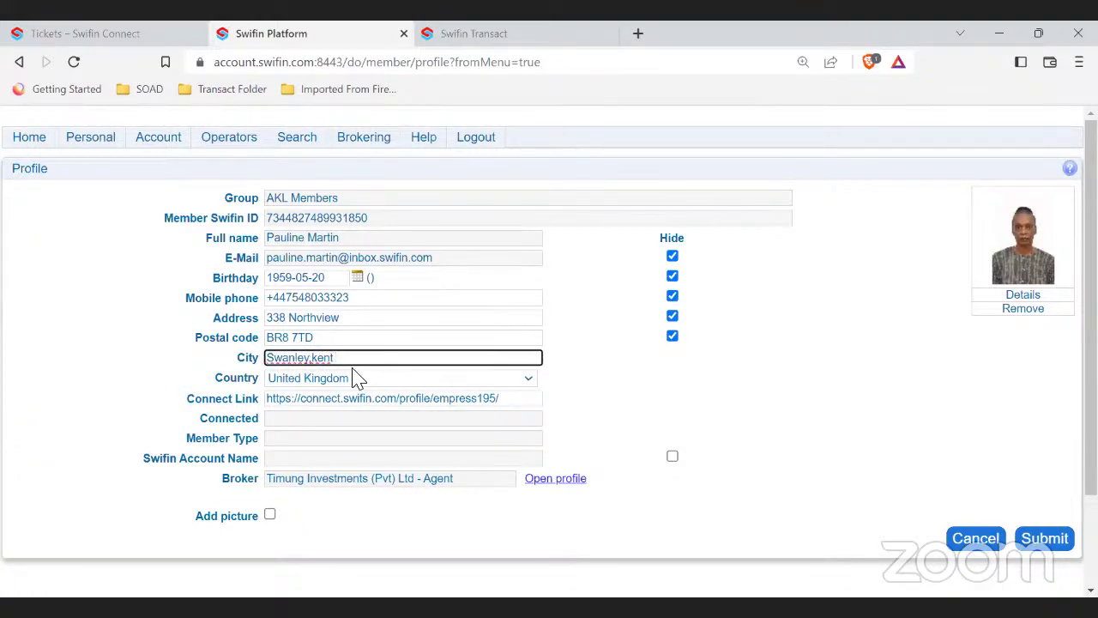
{"action": "left_click", "coordinate": [617, 504]}
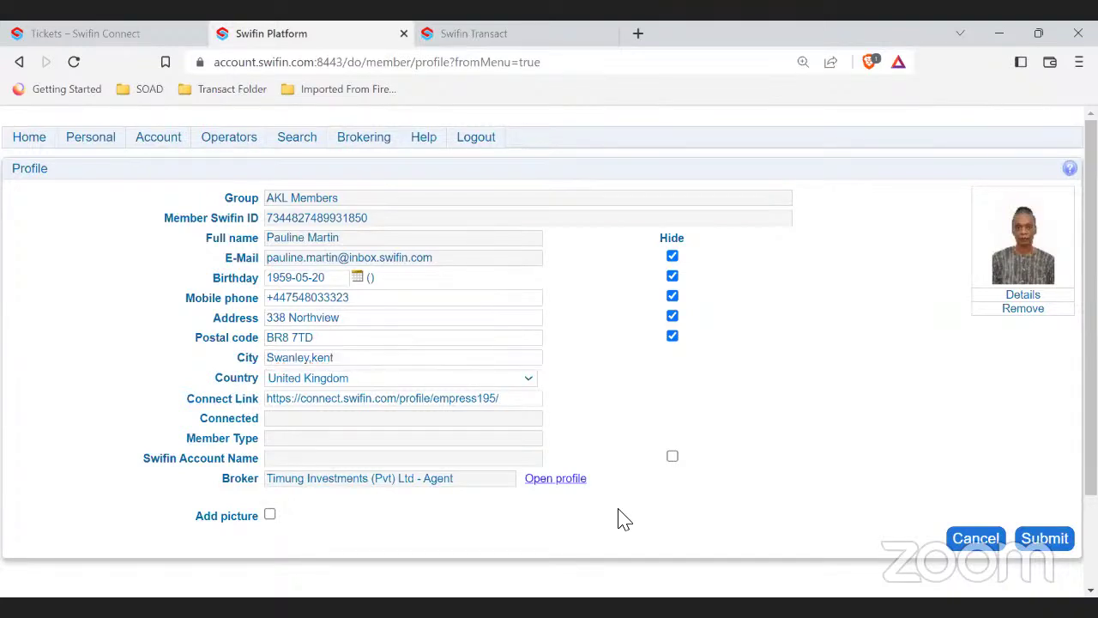
Save the profile, acknowledge the Profile modified alert, and log out
{"action": "left_click", "coordinate": [1034, 552]}
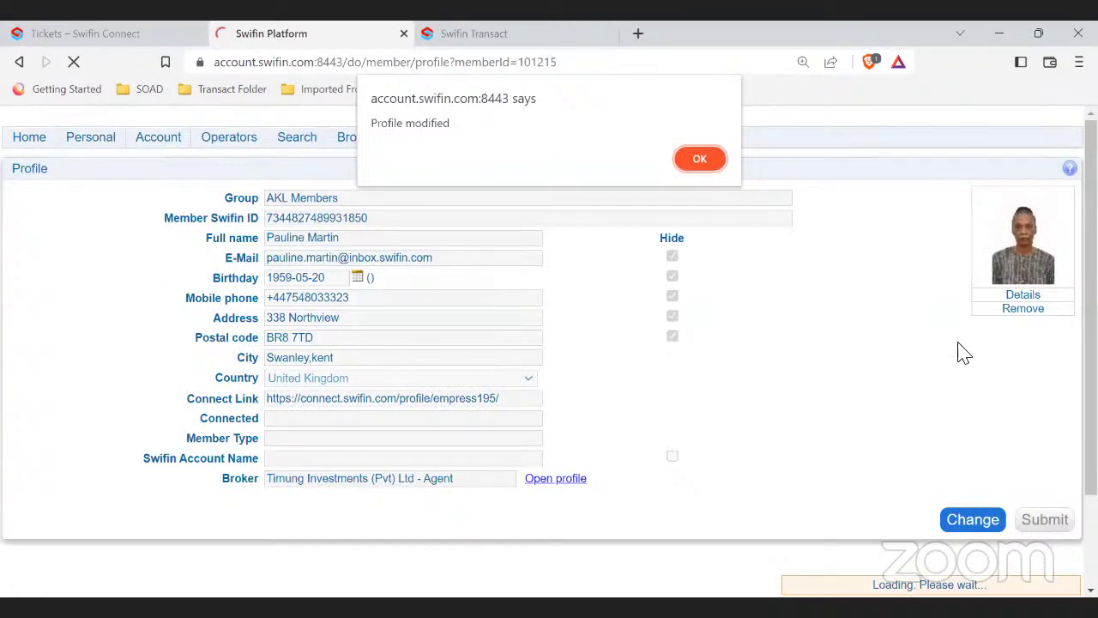
{"action": "left_click", "coordinate": [700, 164]}
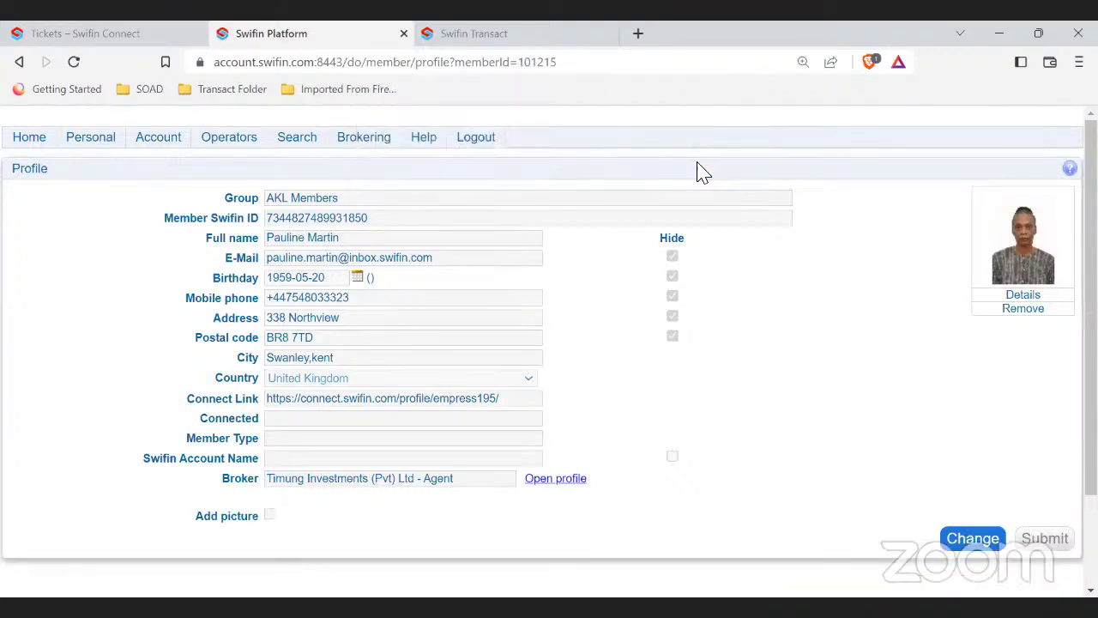
{"action": "left_click", "coordinate": [476, 148]}
Confirm logout, sign back in with the saved ID suggestion, and reopen Personal > Profile
{"action": "left_click", "coordinate": [630, 163]}
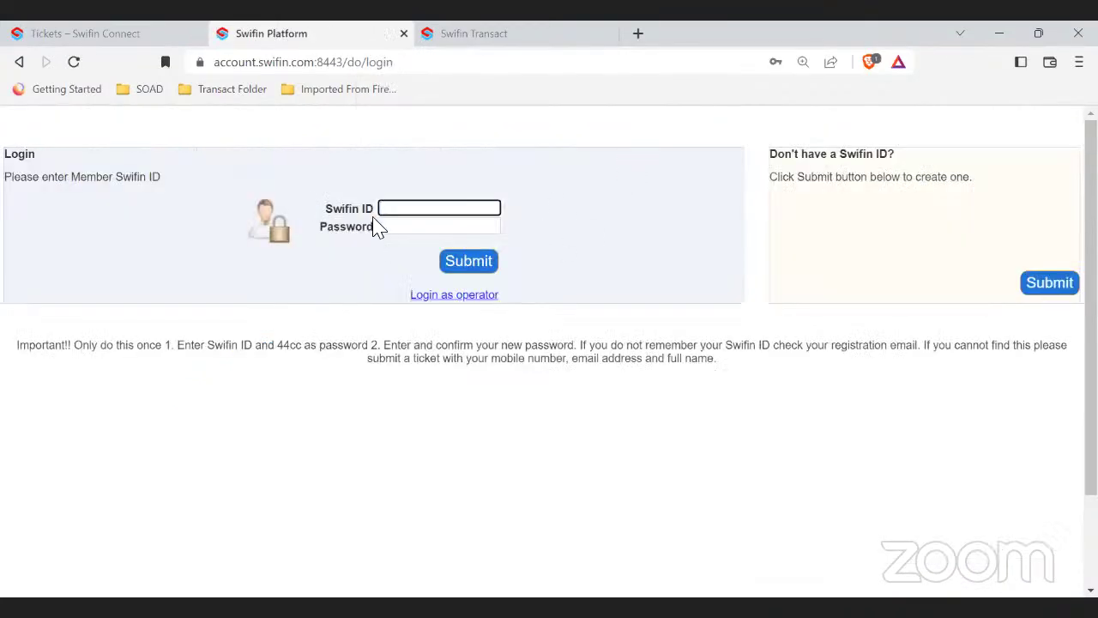
{"action": "left_click", "coordinate": [402, 211]}
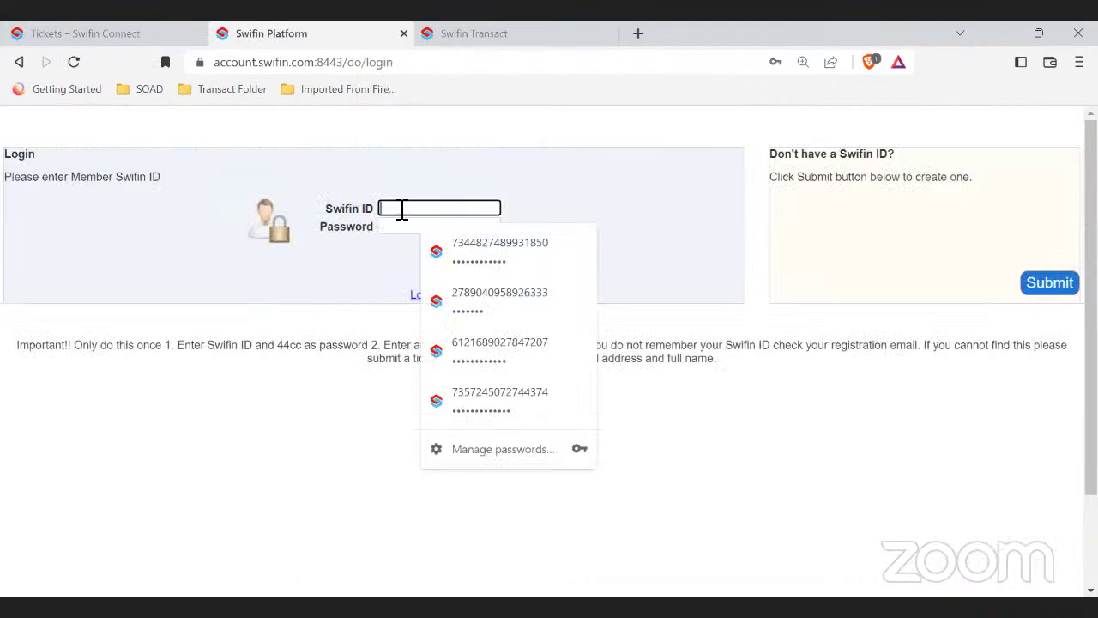
{"action": "left_click", "coordinate": [513, 259]}
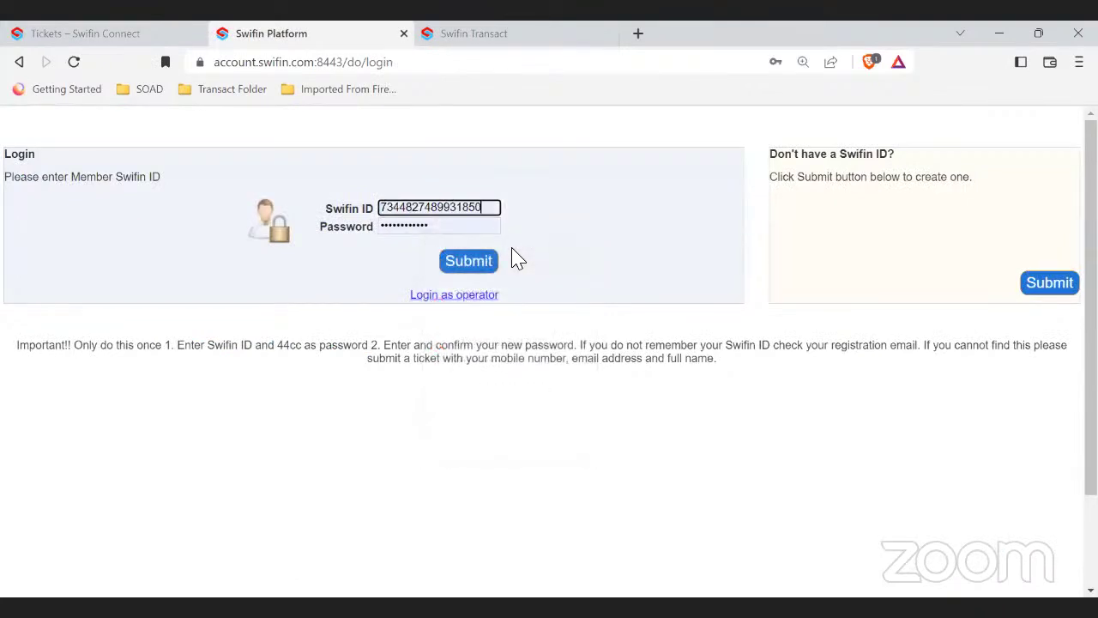
{"action": "left_click", "coordinate": [454, 268]}
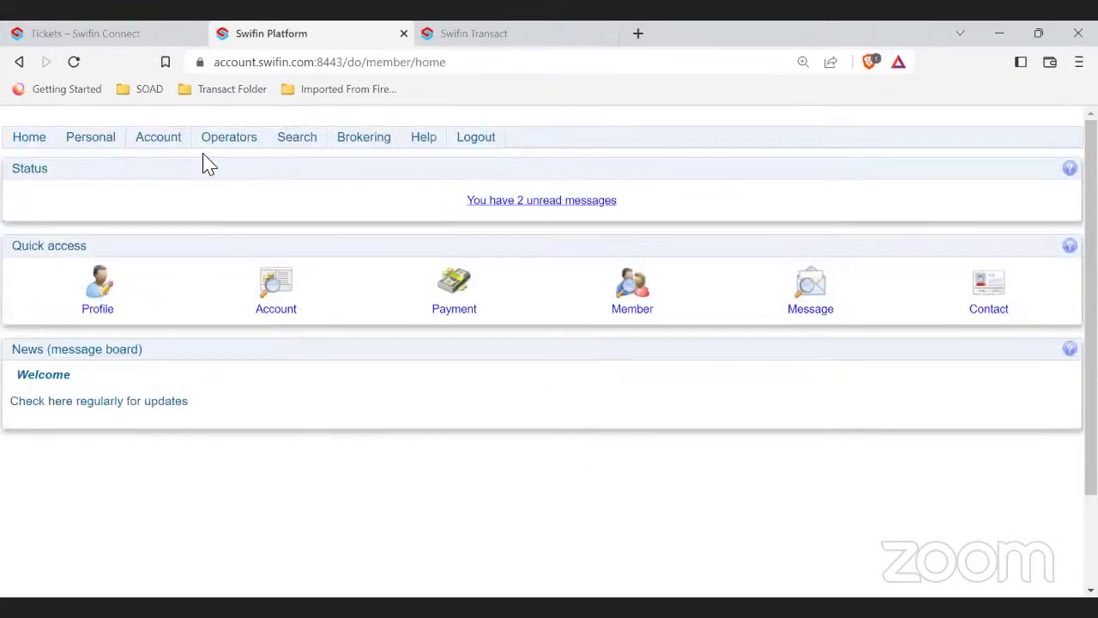
{"action": "mouse_move", "coordinate": [91, 135]}
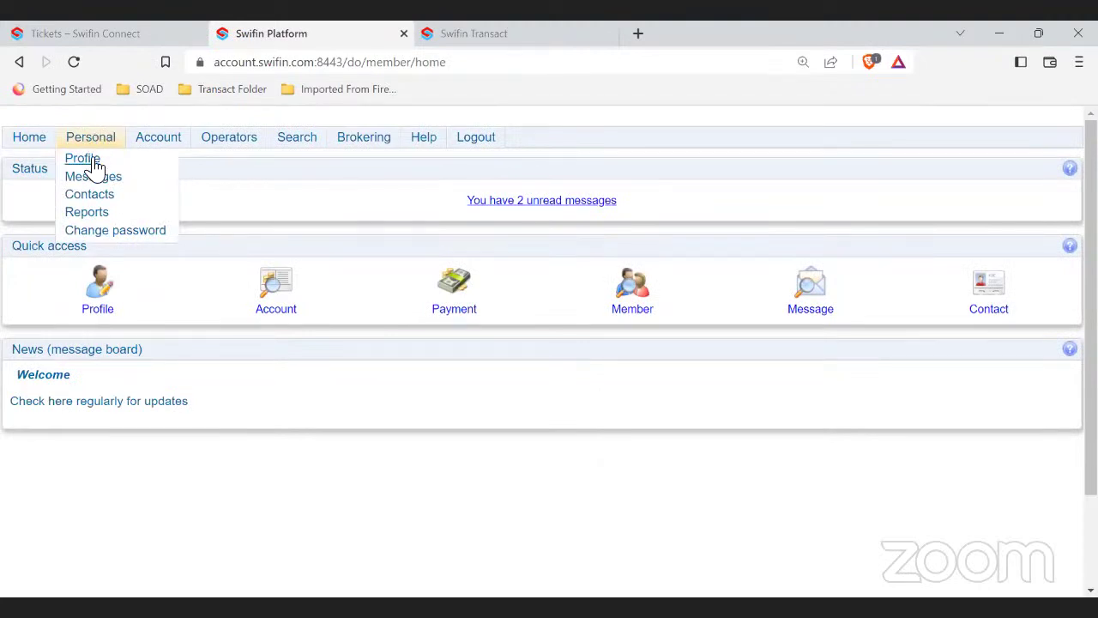
{"action": "left_click", "coordinate": [92, 161]}
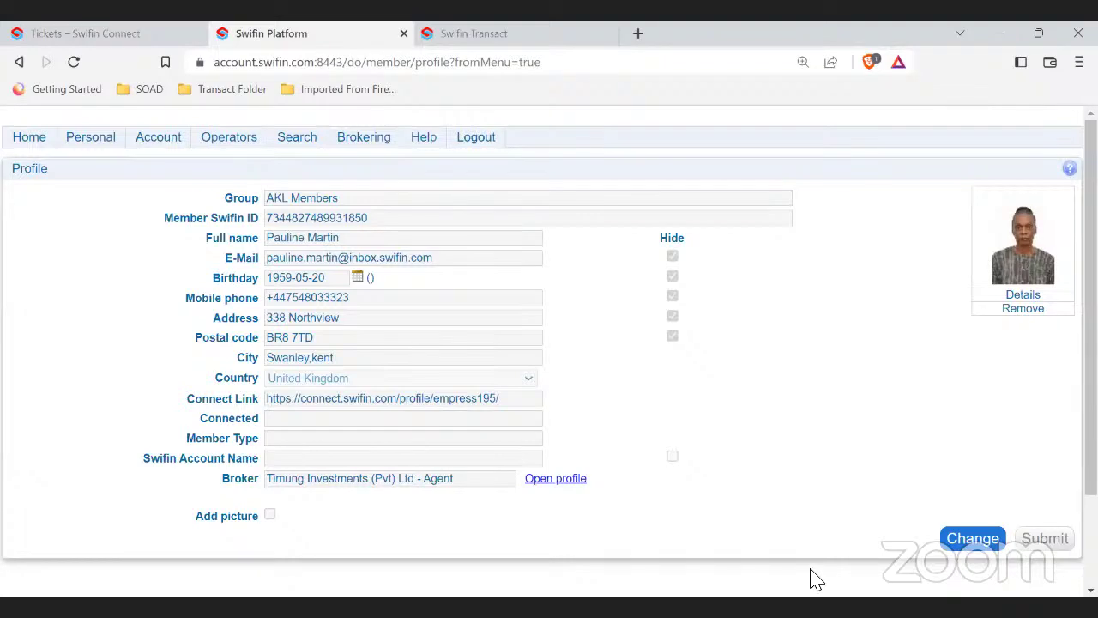
Resubmit the profile from edit mode with Add picture ticked but no file chosen
{"action": "left_click", "coordinate": [972, 547]}
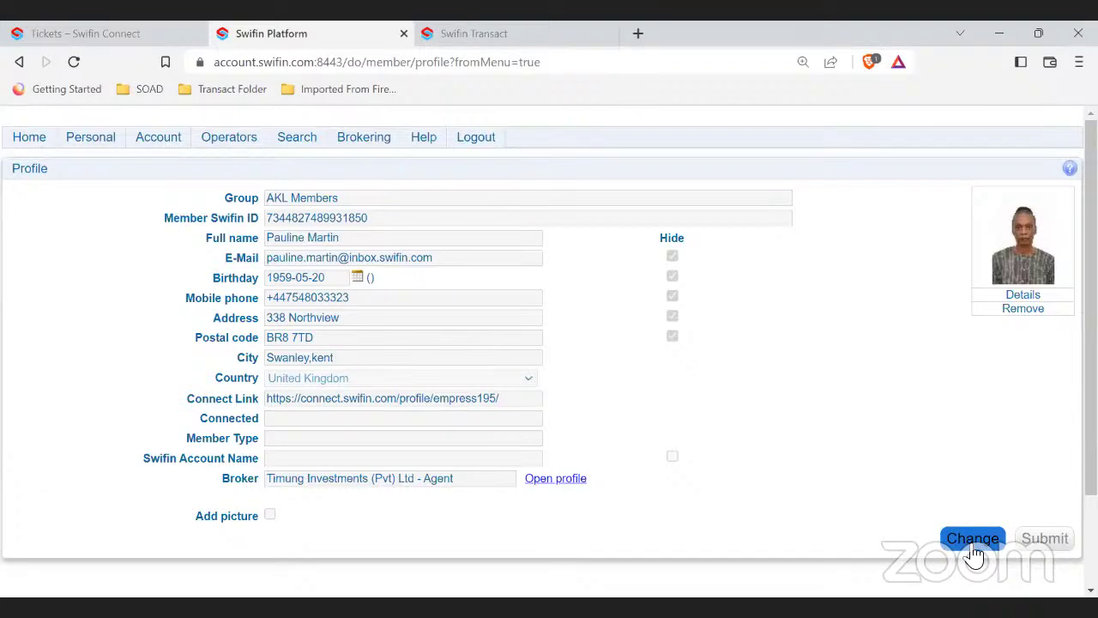
{"action": "left_click", "coordinate": [973, 540]}
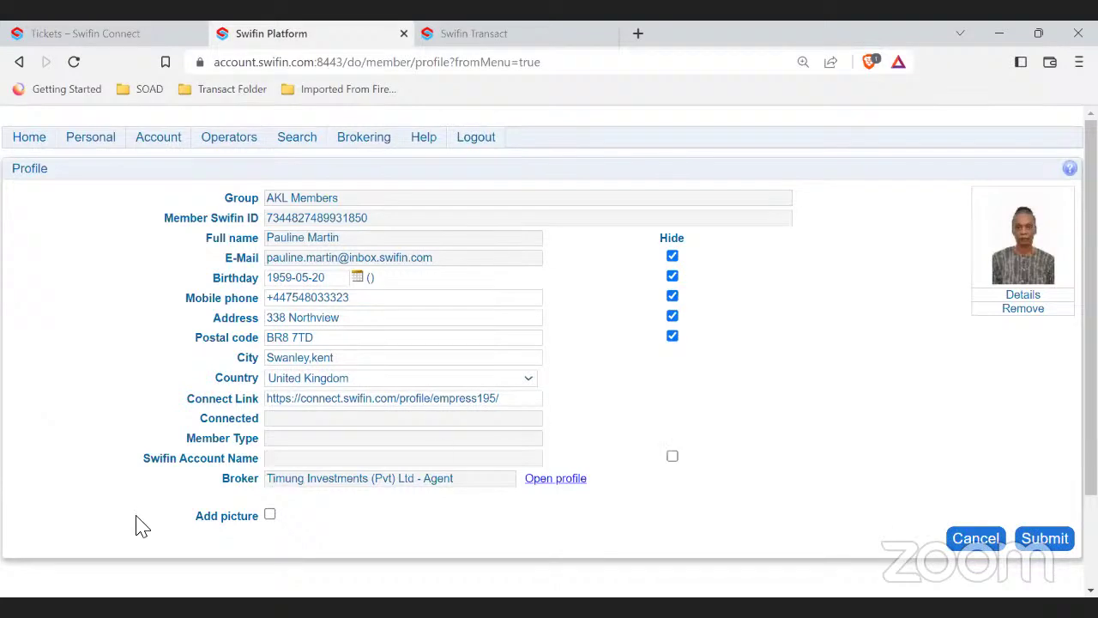
{"action": "left_click", "coordinate": [270, 516]}
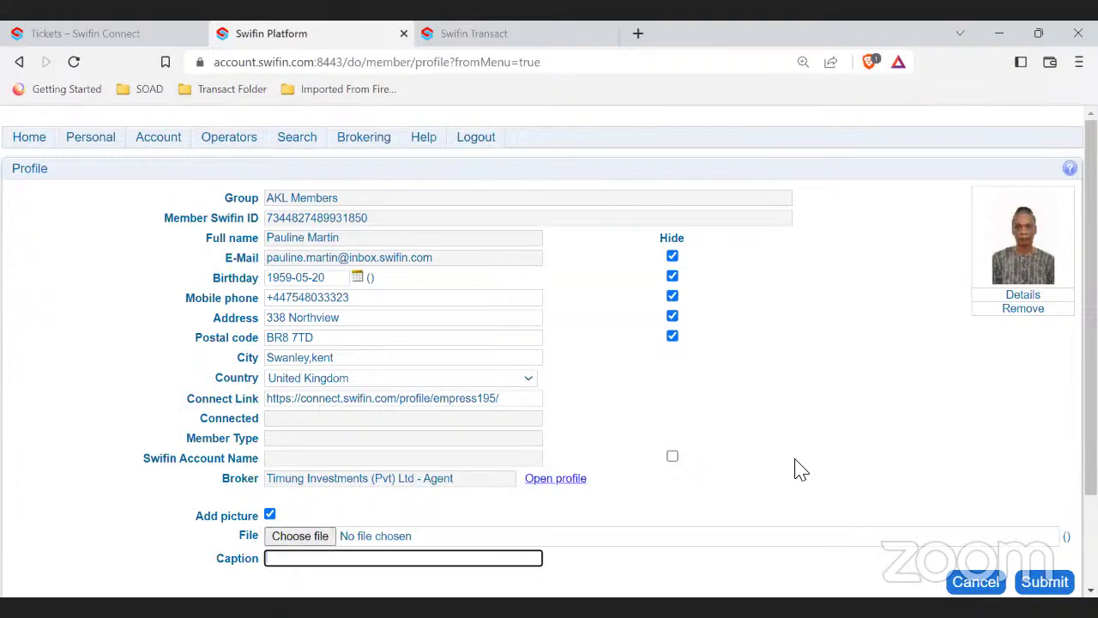
{"action": "left_click", "coordinate": [1039, 582]}
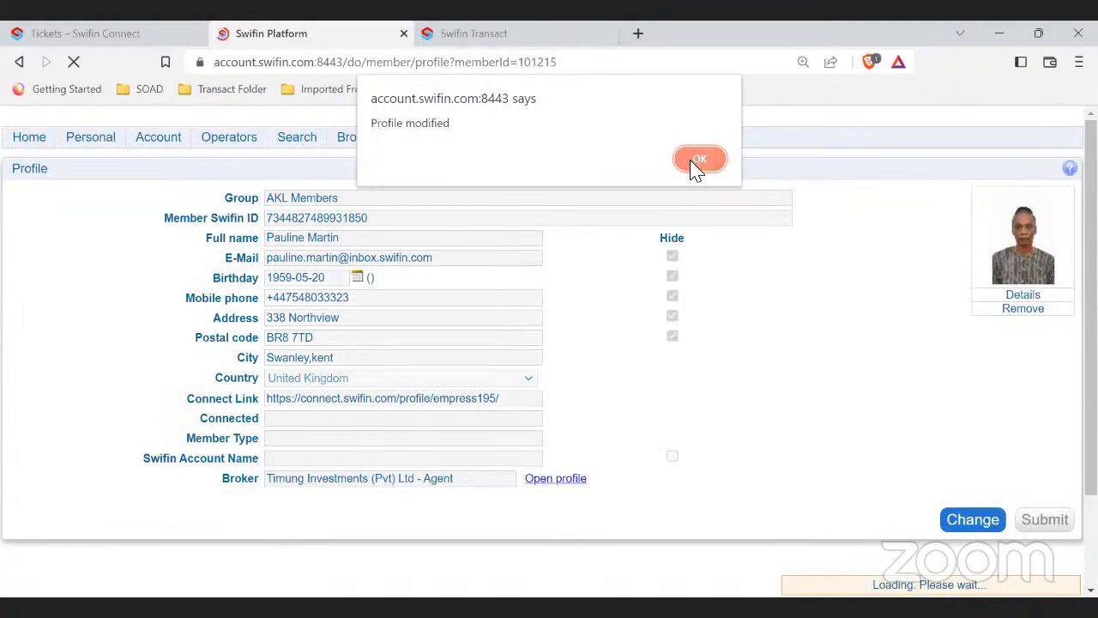
Close the Profile modified alert and bring up the Brokering menu
{"action": "left_click", "coordinate": [697, 163]}
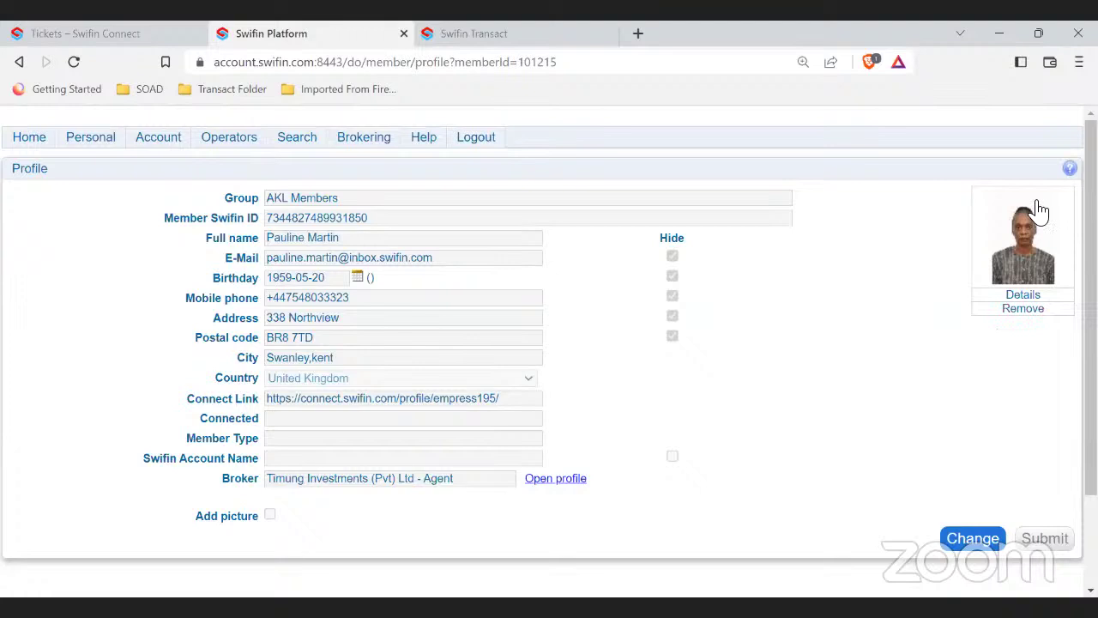
{"action": "scroll", "coordinate": [1038, 211], "scroll_direction": "down", "scroll_amount": 2}
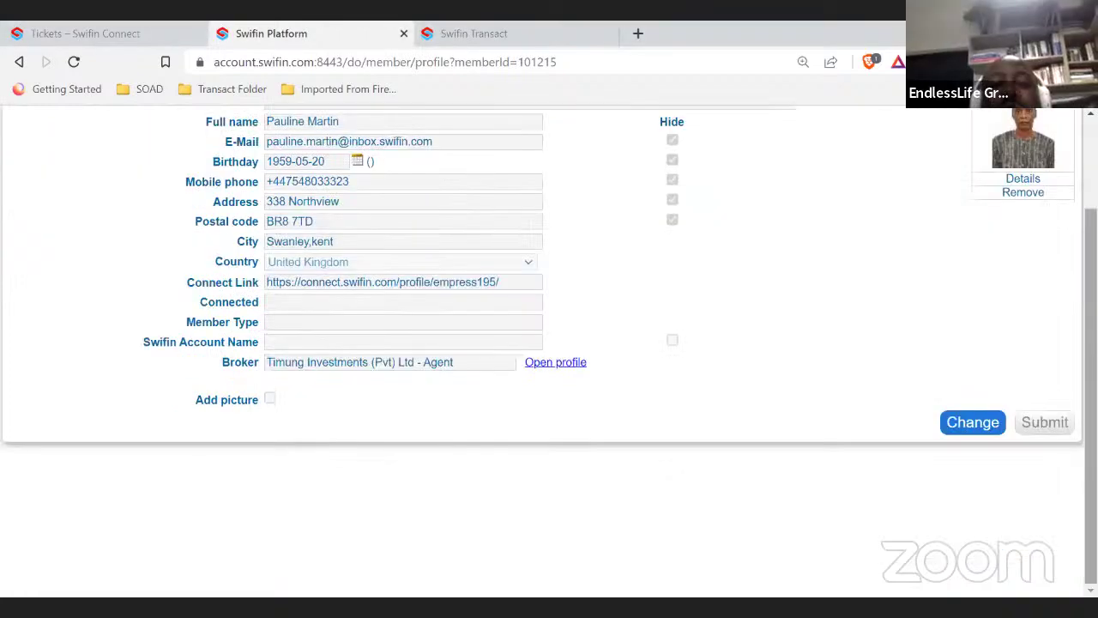
{"action": "scroll", "coordinate": [549, 343], "scroll_direction": "up", "scroll_amount": 2}
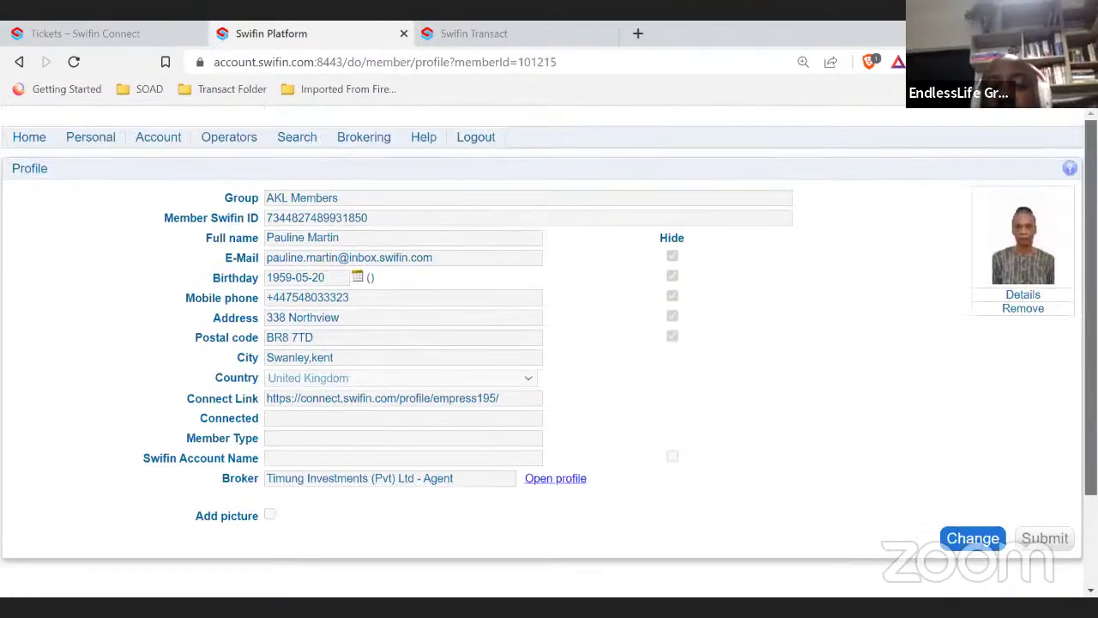
{"action": "left_click", "coordinate": [365, 141]}
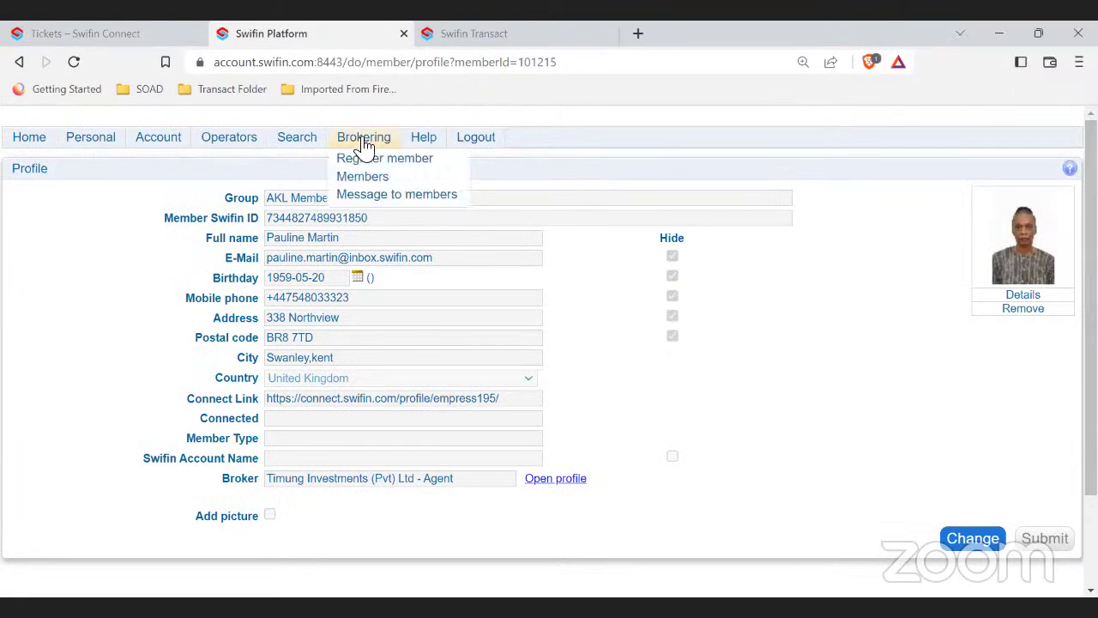
{"action": "left_click", "coordinate": [363, 141]}
{"action": "left_click", "coordinate": [364, 142]}
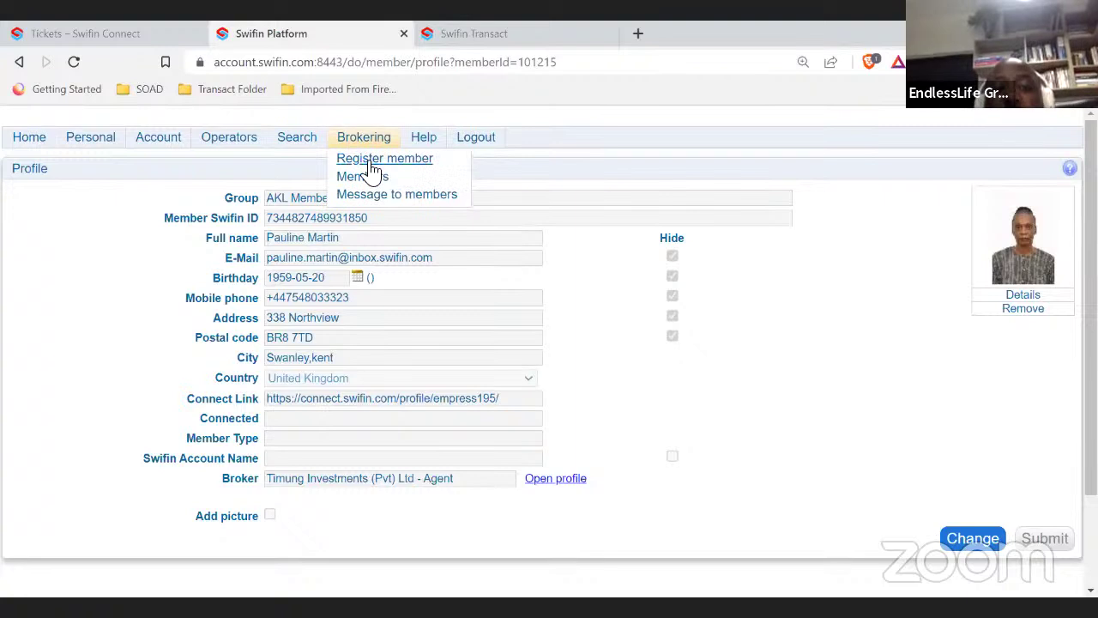
{"action": "left_click", "coordinate": [371, 161]}
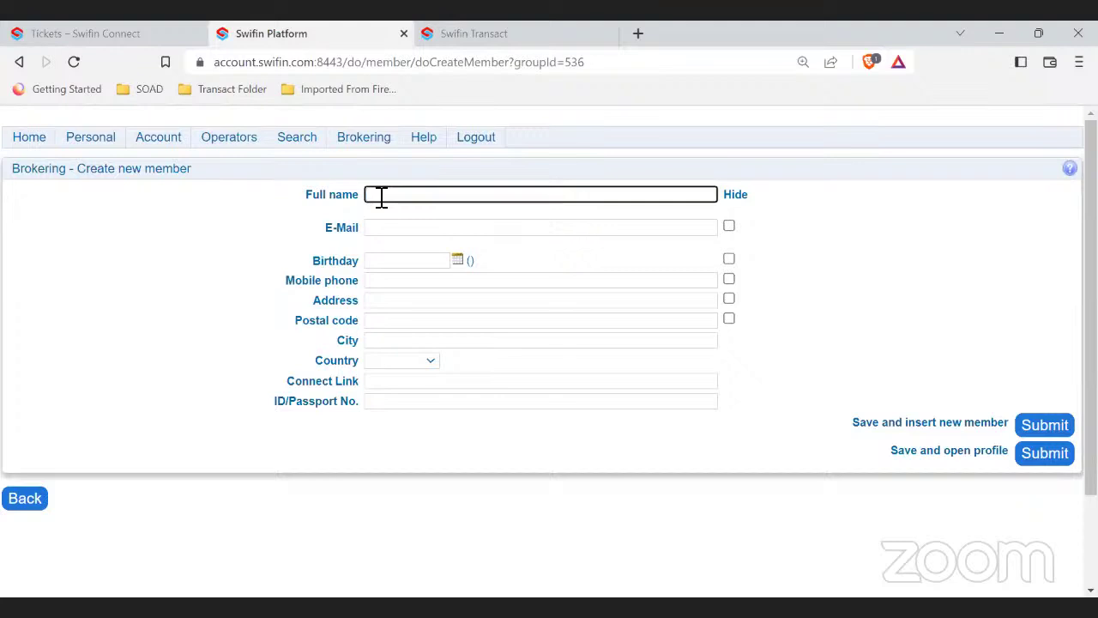
{"action": "left_click", "coordinate": [381, 196]}
{"action": "type", "text": "test user"}
{"action": "left_click", "coordinate": [385, 232]}
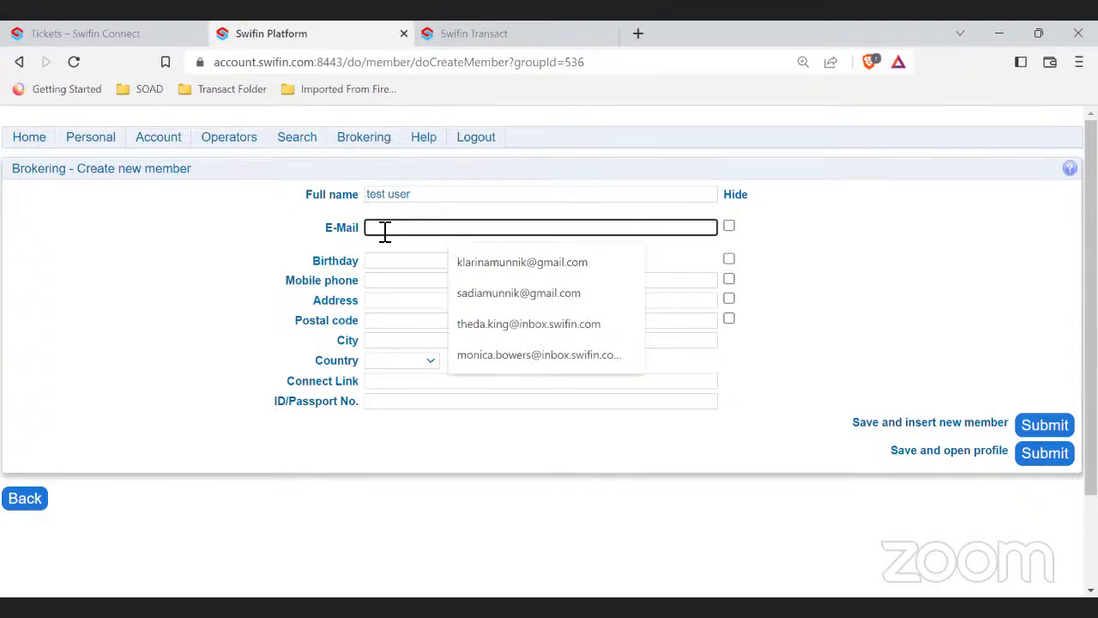
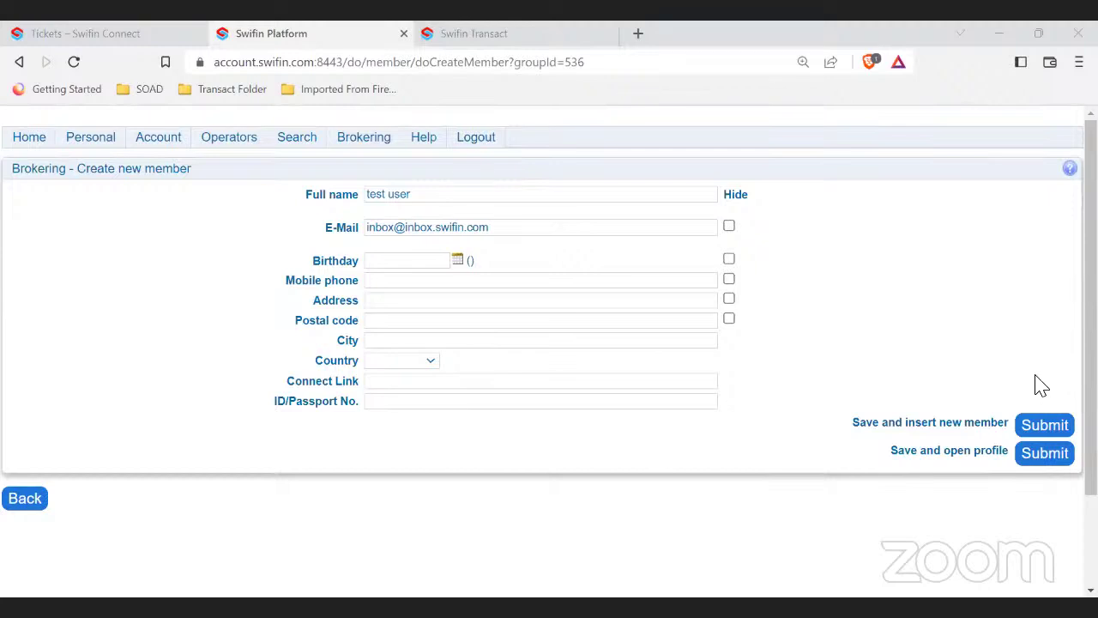
{"action": "left_click", "coordinate": [1043, 427]}
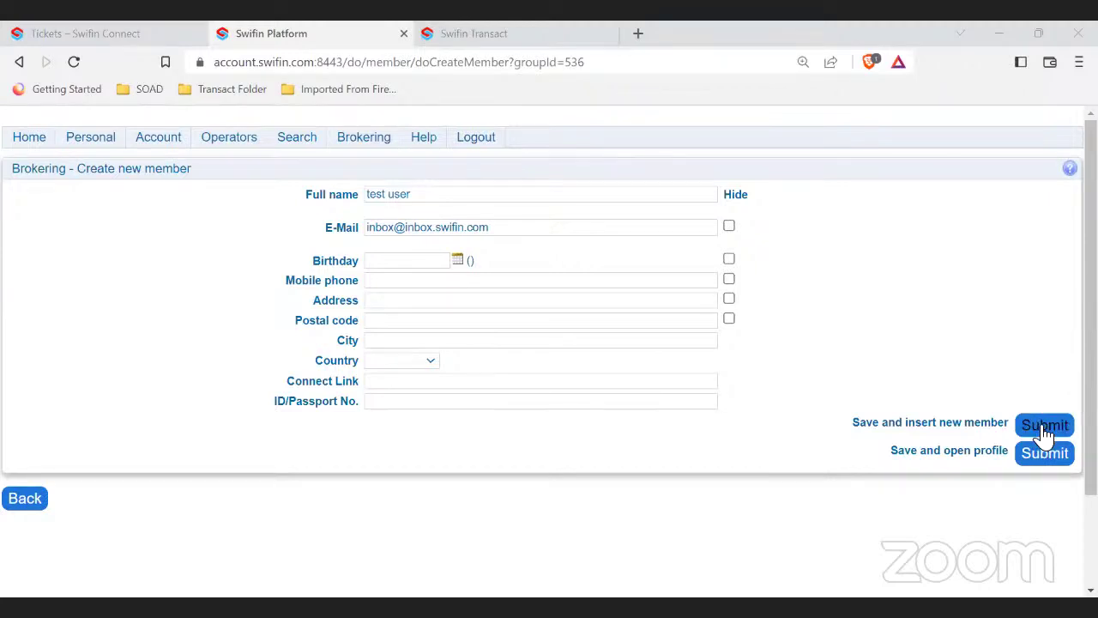
Submit the test member via 'Save and insert new member' and acknowledge the confirmation
{"action": "left_click", "coordinate": [1043, 427]}
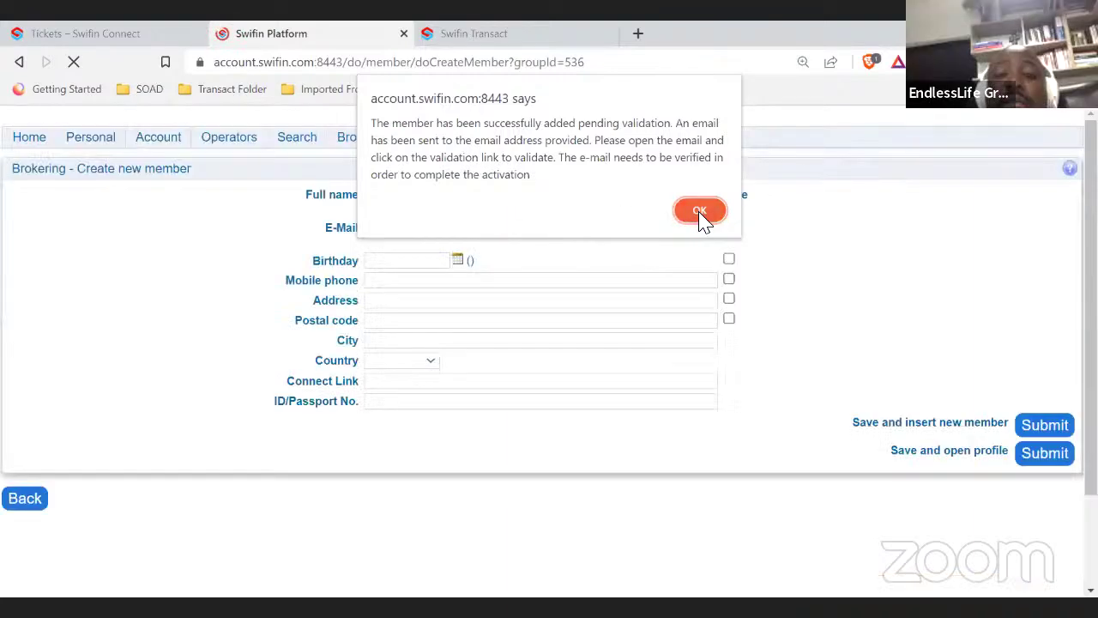
{"action": "left_click", "coordinate": [700, 215]}
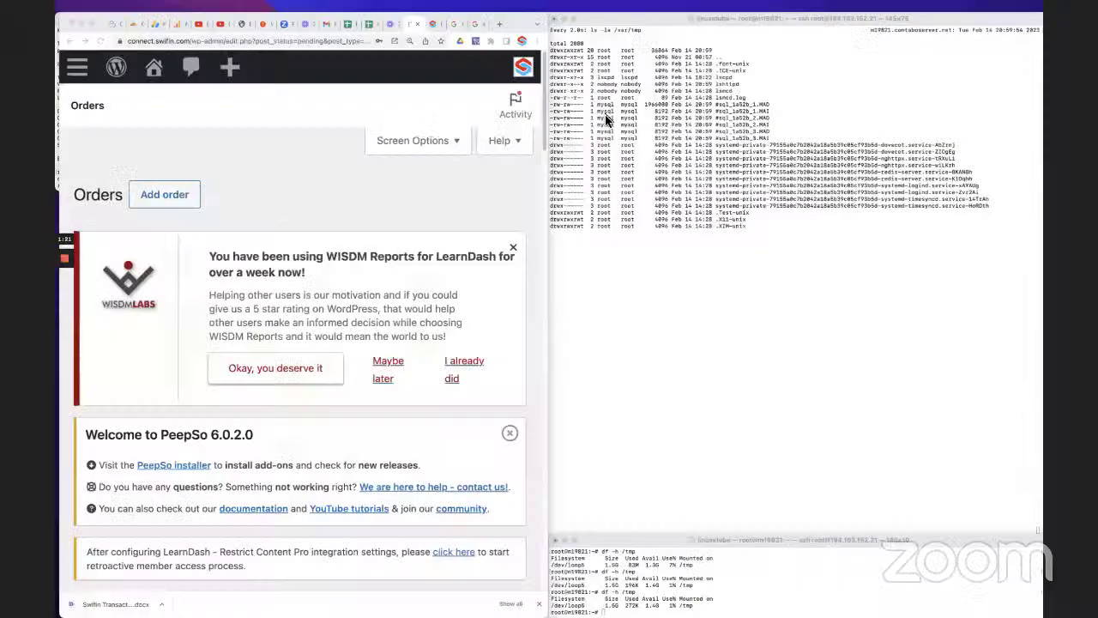
Open a new Chrome incognito window and make it full screen
{"action": "left_click", "coordinate": [433, 25]}
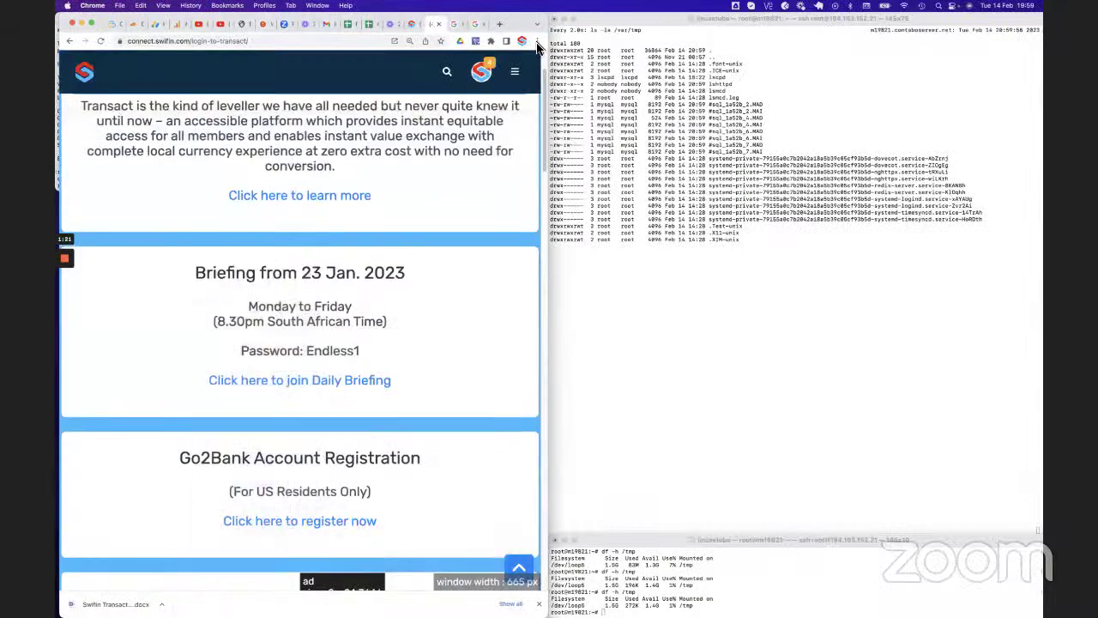
{"action": "left_click", "coordinate": [537, 42]}
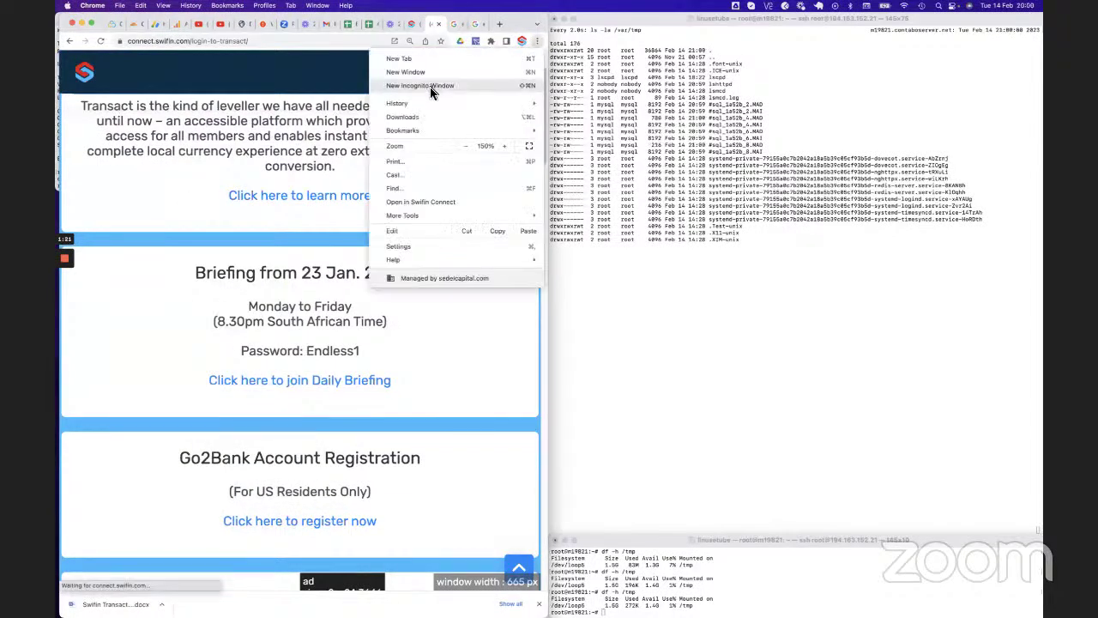
{"action": "left_click", "coordinate": [232, 58]}
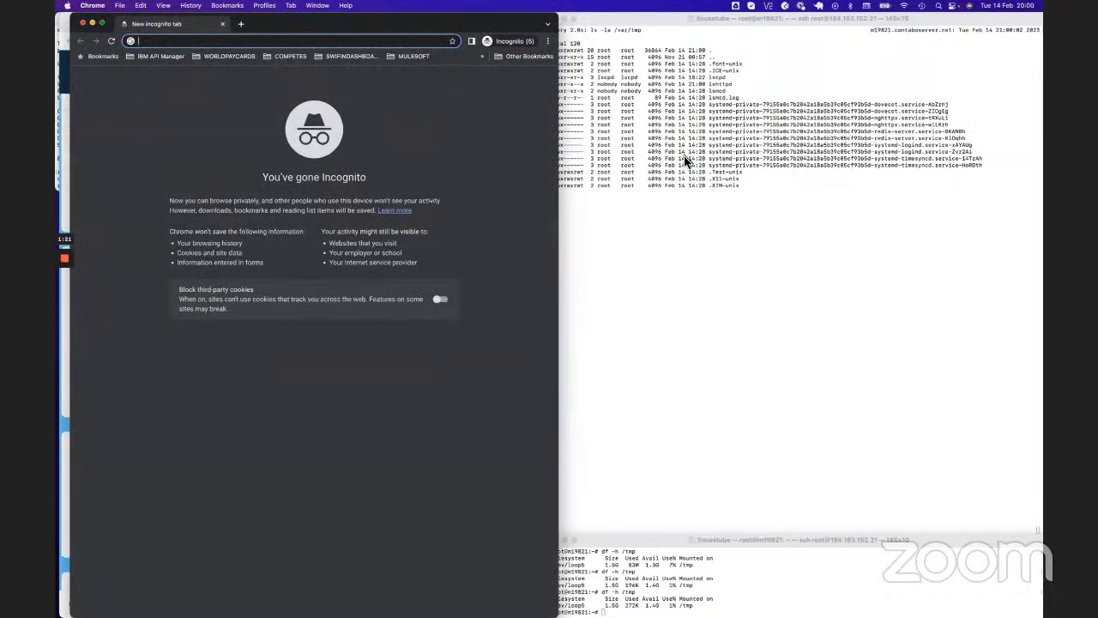
{"action": "key", "text": "ctrl+super+f"}
Load connect.swifin.com in the incognito window and stay on its tab
{"action": "left_click", "coordinate": [293, 31]}
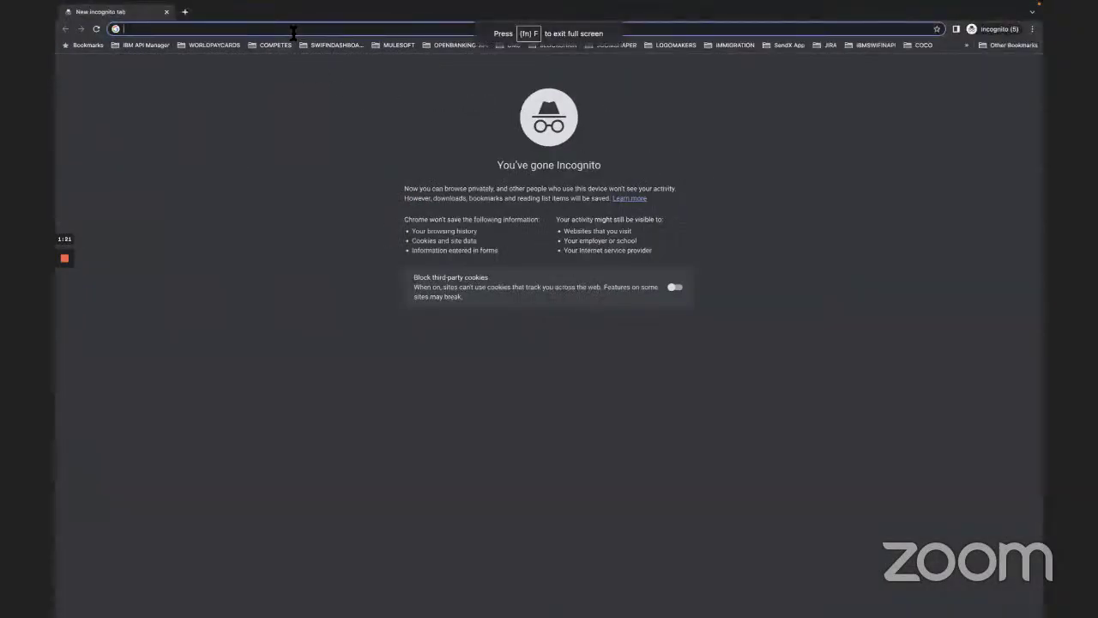
{"action": "type", "text": "connect.swifin.com"}
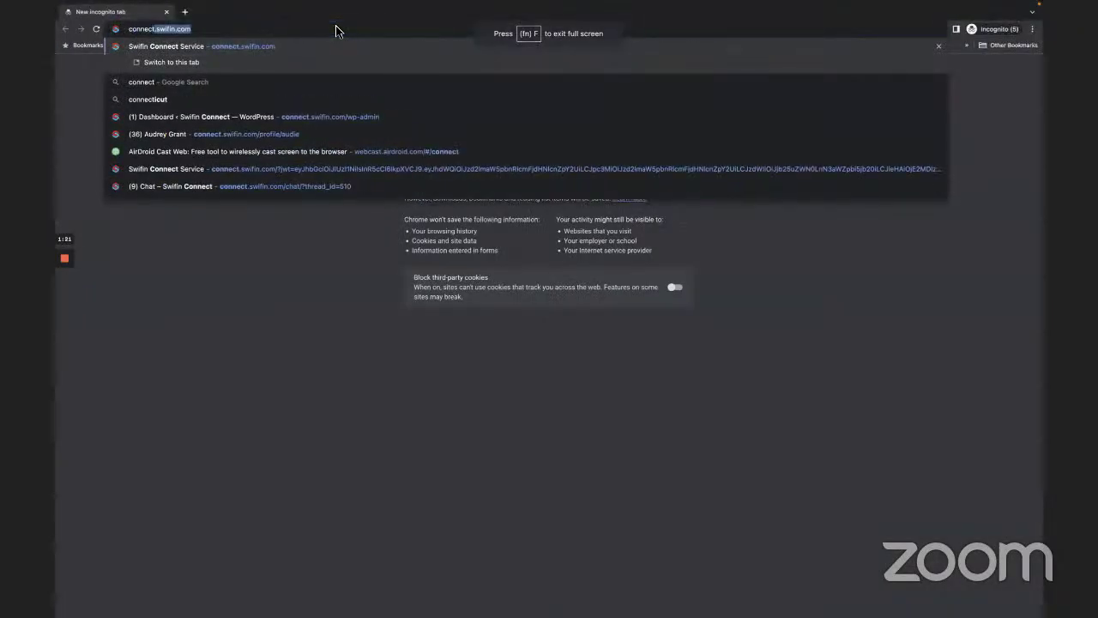
{"action": "key", "text": "Return"}
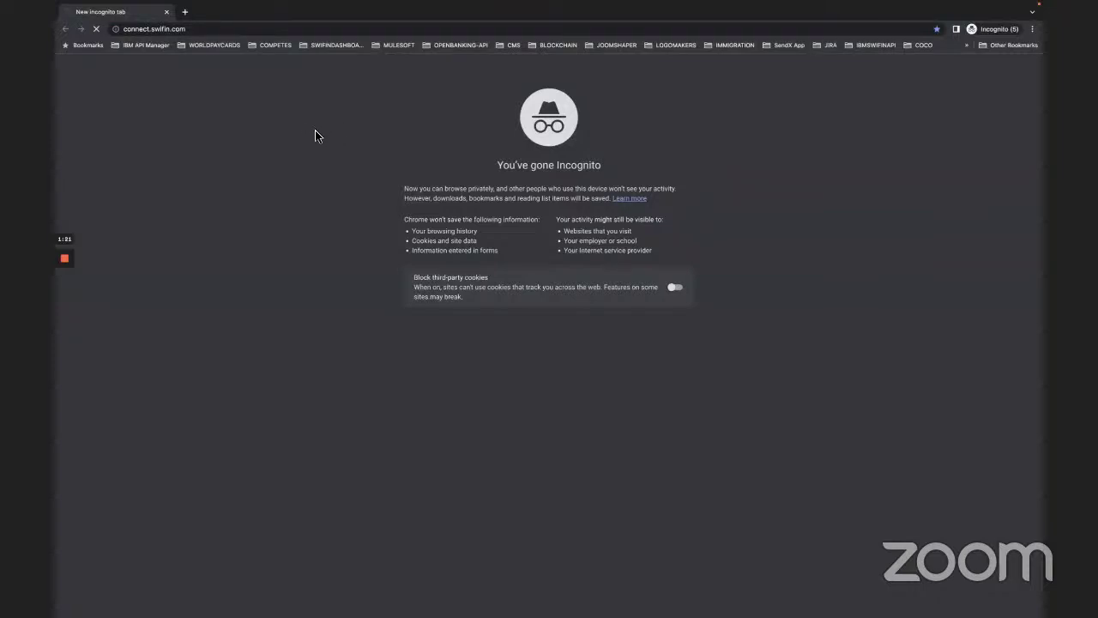
{"action": "left_click", "coordinate": [256, 29]}
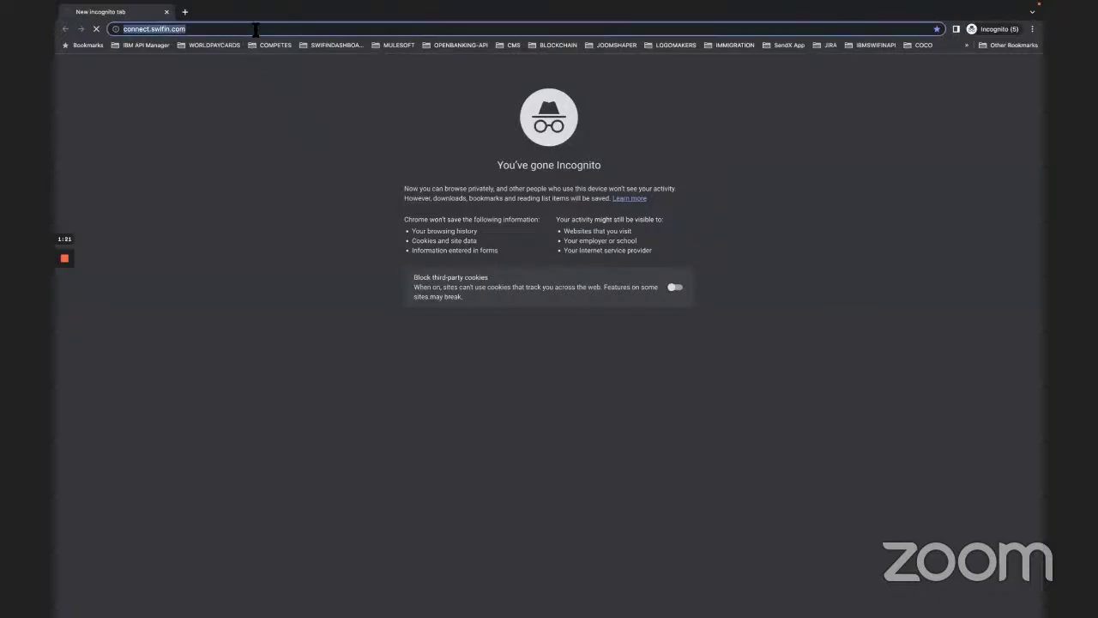
{"action": "key", "text": "Return"}
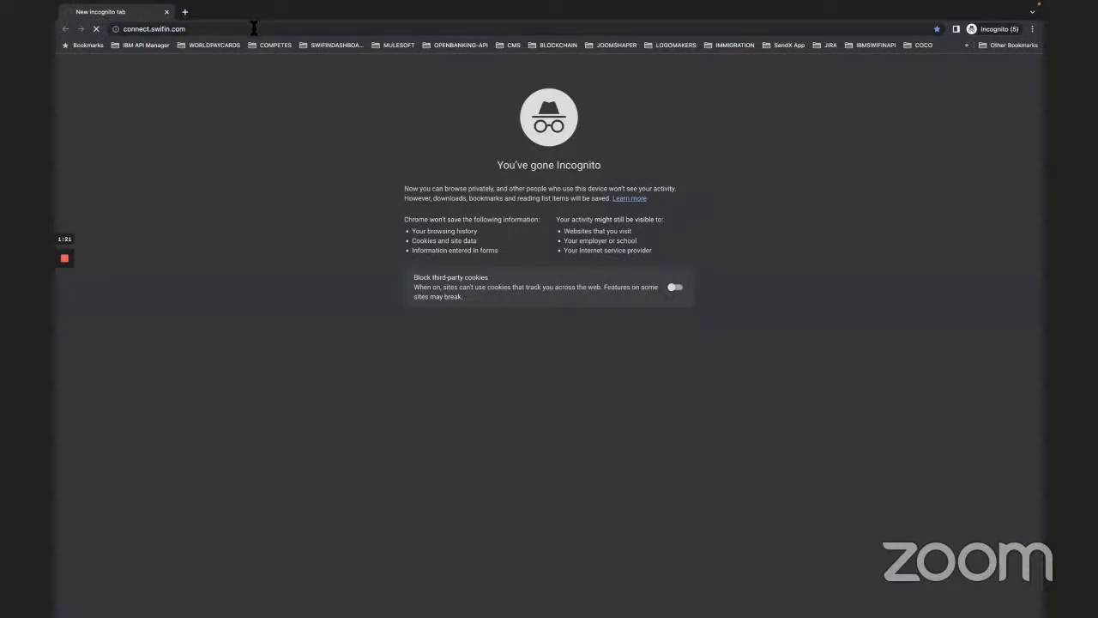
{"action": "left_click", "coordinate": [185, 12]}
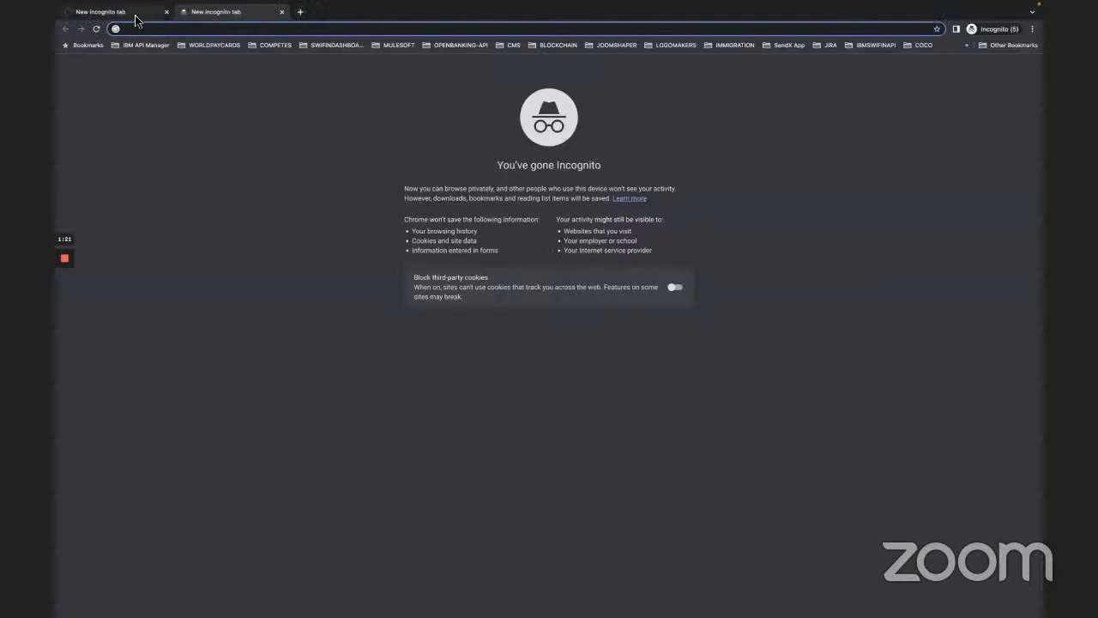
{"action": "left_click", "coordinate": [129, 12]}
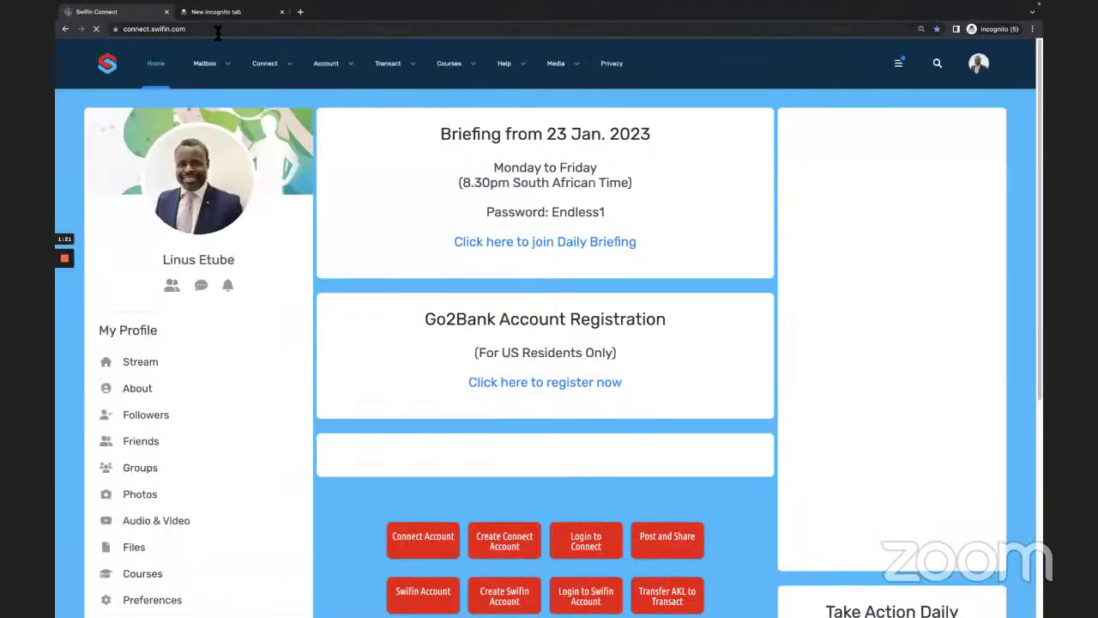
Choose 'Login to Mailbox' from Swifin Connect's Mailbox menu
{"action": "mouse_move", "coordinate": [288, 68]}
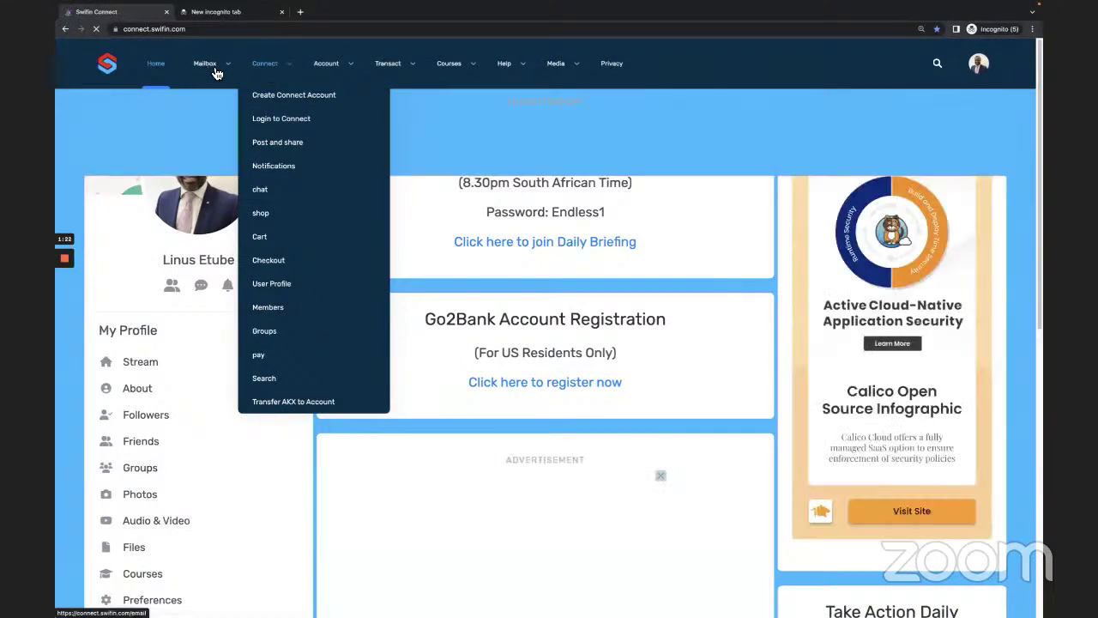
{"action": "mouse_move", "coordinate": [206, 67]}
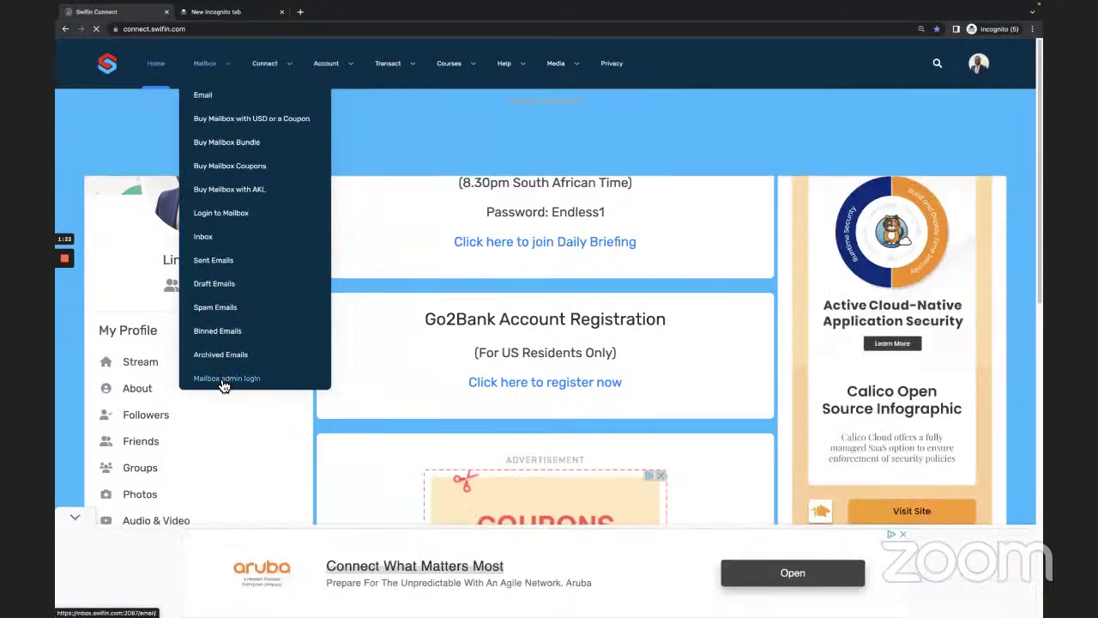
{"action": "left_click", "coordinate": [219, 217]}
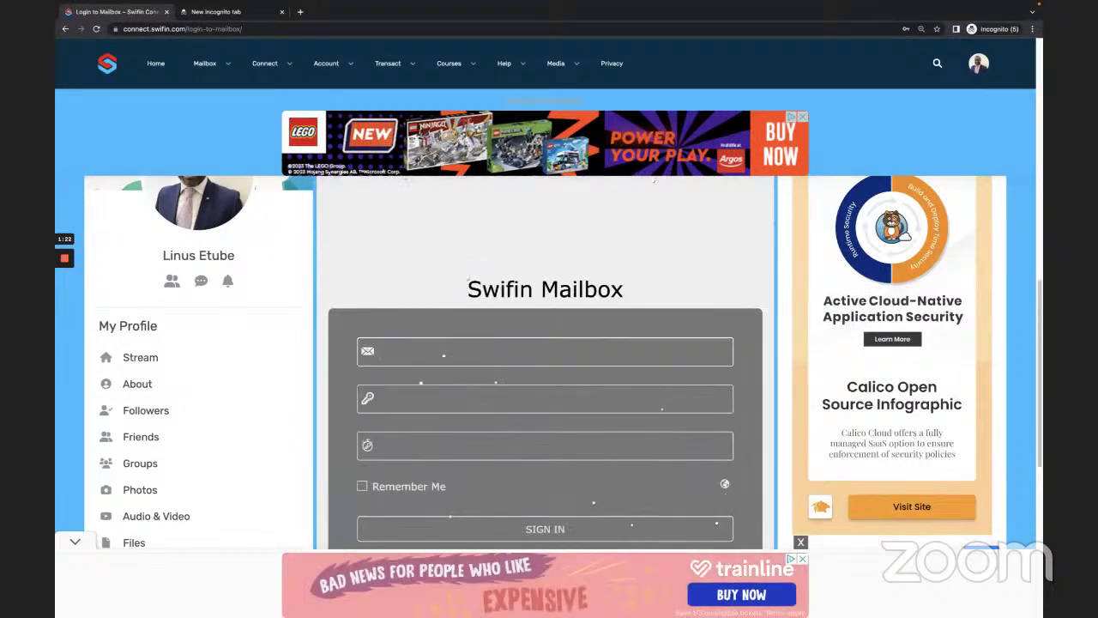
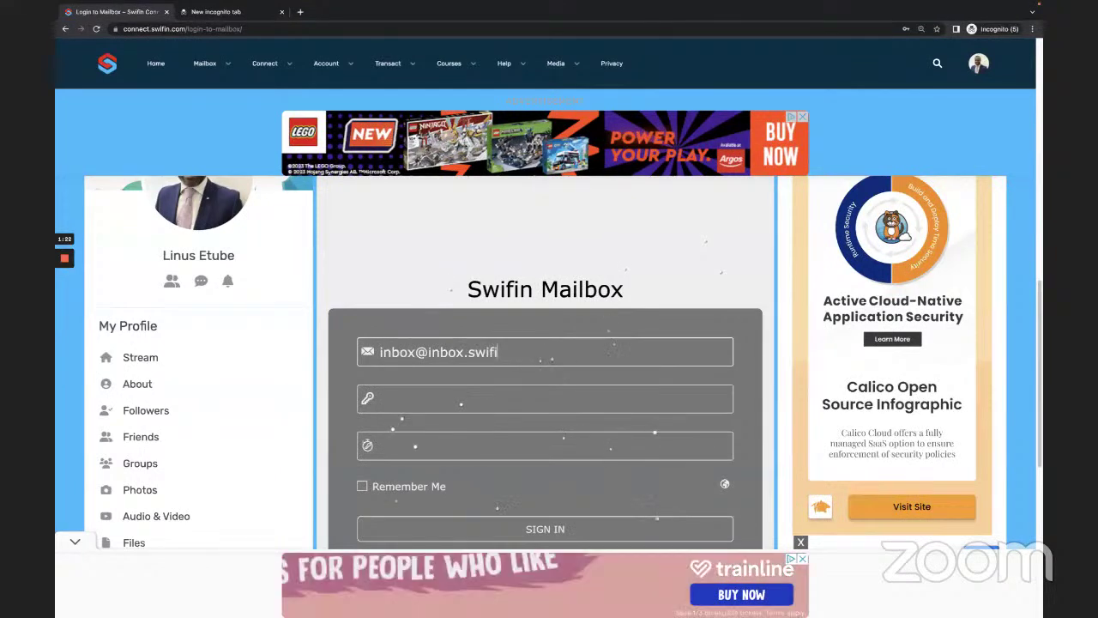
Enter the shared inbox address and a password, then attempt a mailbox sign-in
{"action": "left_click", "coordinate": [445, 397]}
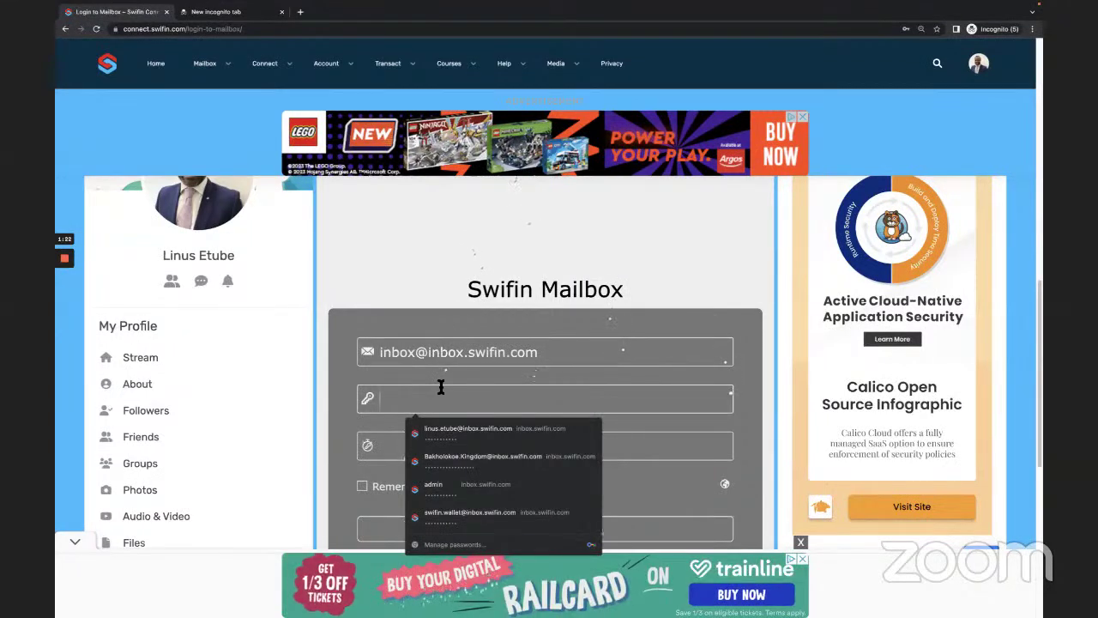
{"action": "key", "text": "Escape"}
{"action": "type", "text": "•"}
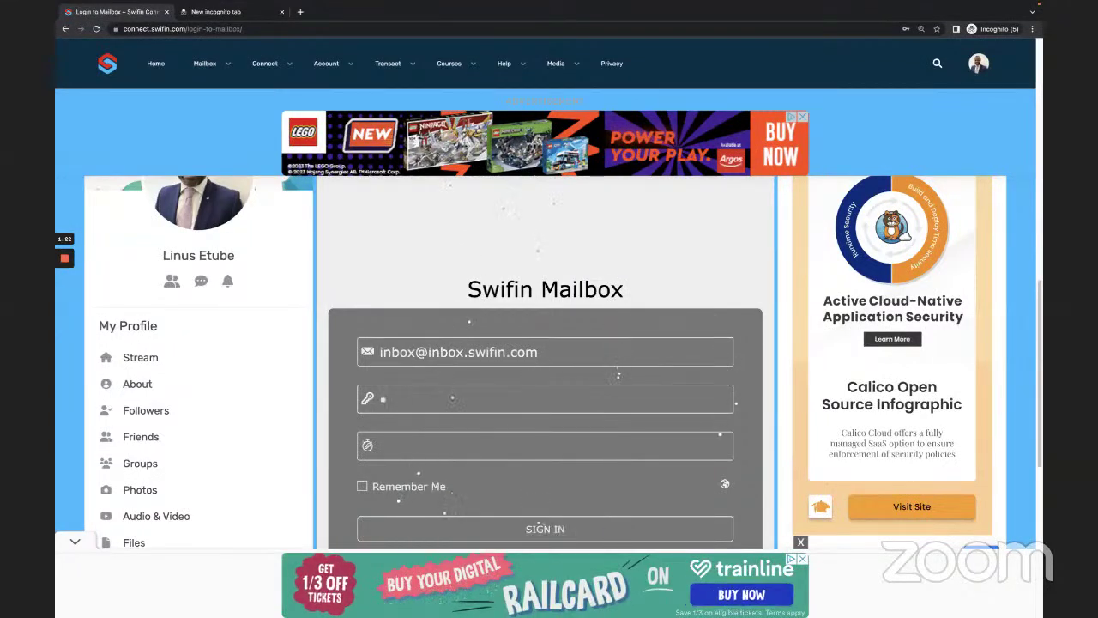
{"action": "type", "text": "••••••••••"}
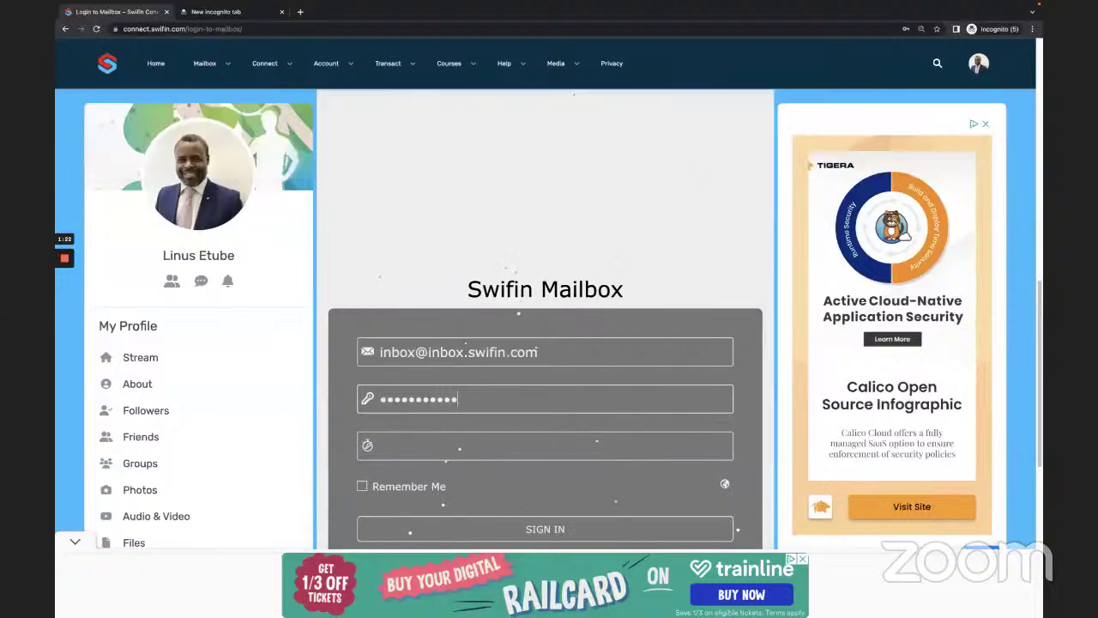
{"action": "scroll", "coordinate": [677, 383], "scroll_direction": "down", "scroll_amount": 3}
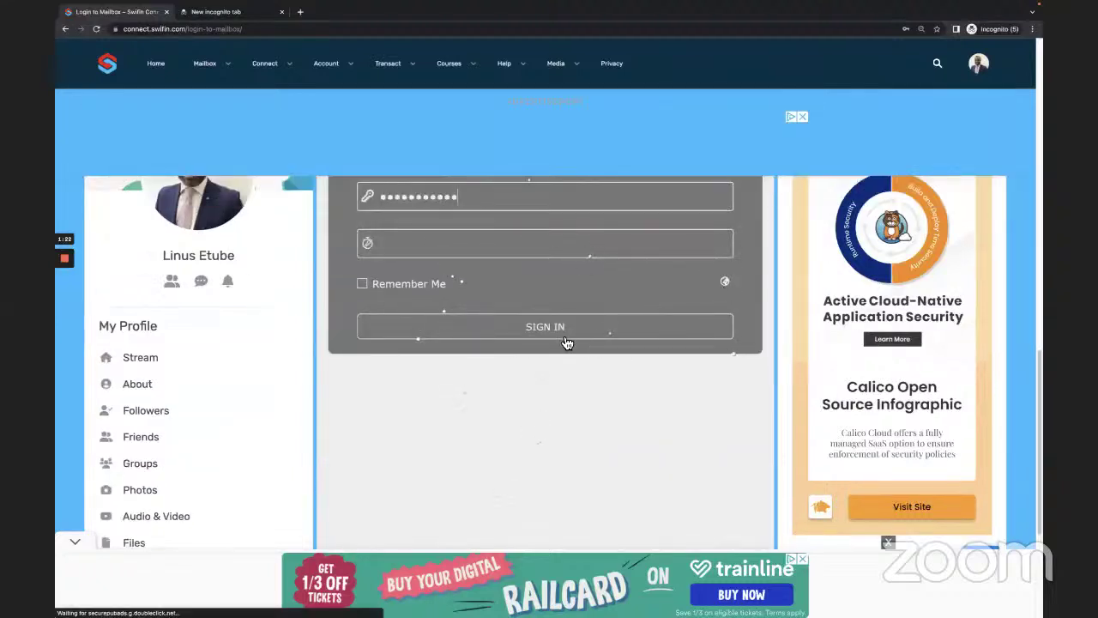
{"action": "left_click", "coordinate": [556, 331]}
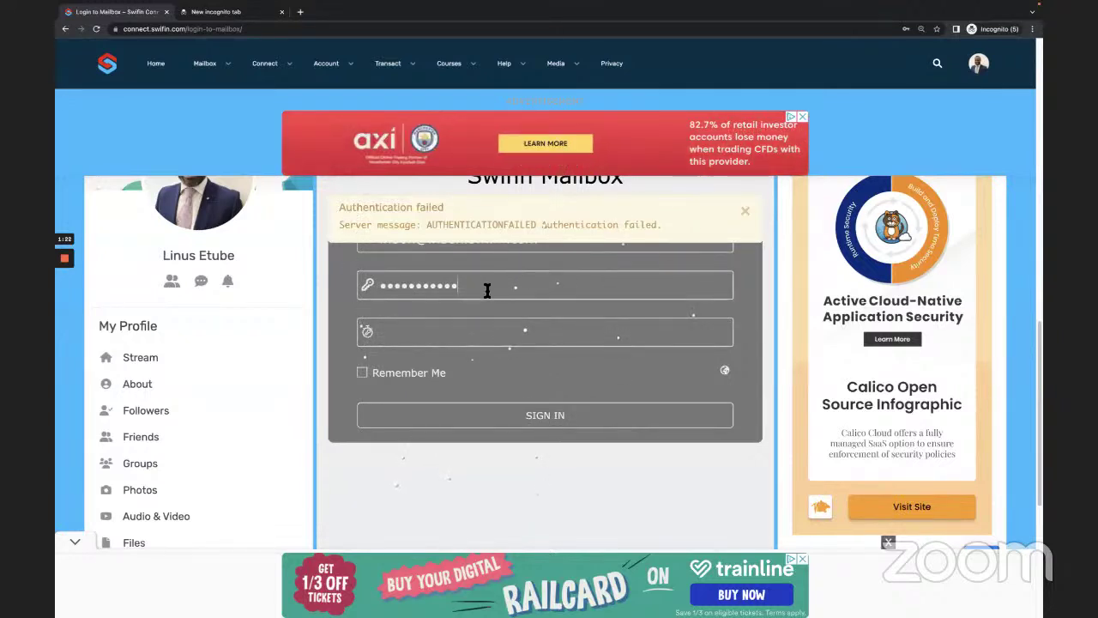
Retry with a replacement password and dismiss the authentication failed message
{"action": "key", "text": "BackSpace"}
{"action": "key", "text": "BackSpace"}
{"action": "key", "text": "BackSpace"}
{"action": "key", "text": "BackSpace"}
{"action": "key", "text": "BackSpace"}
{"action": "key", "text": "BackSpace"}
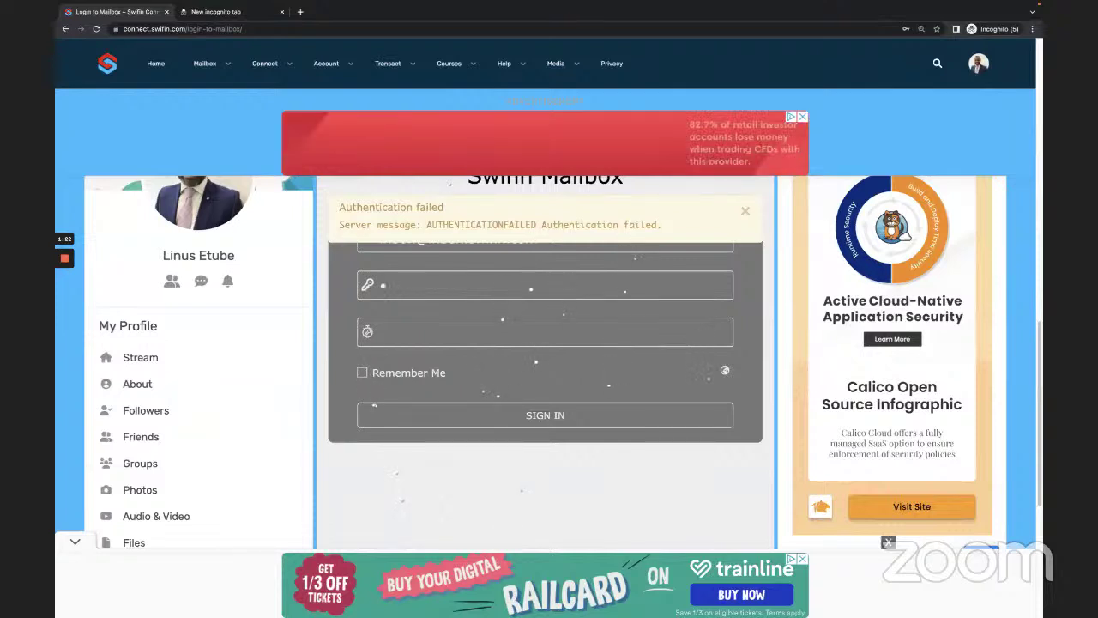
{"action": "key", "text": "BackSpace"}
{"action": "key", "text": "BackSpace"}
{"action": "key", "text": "BackSpace"}
{"action": "key", "text": "BackSpace"}
{"action": "key", "text": "BackSpace"}
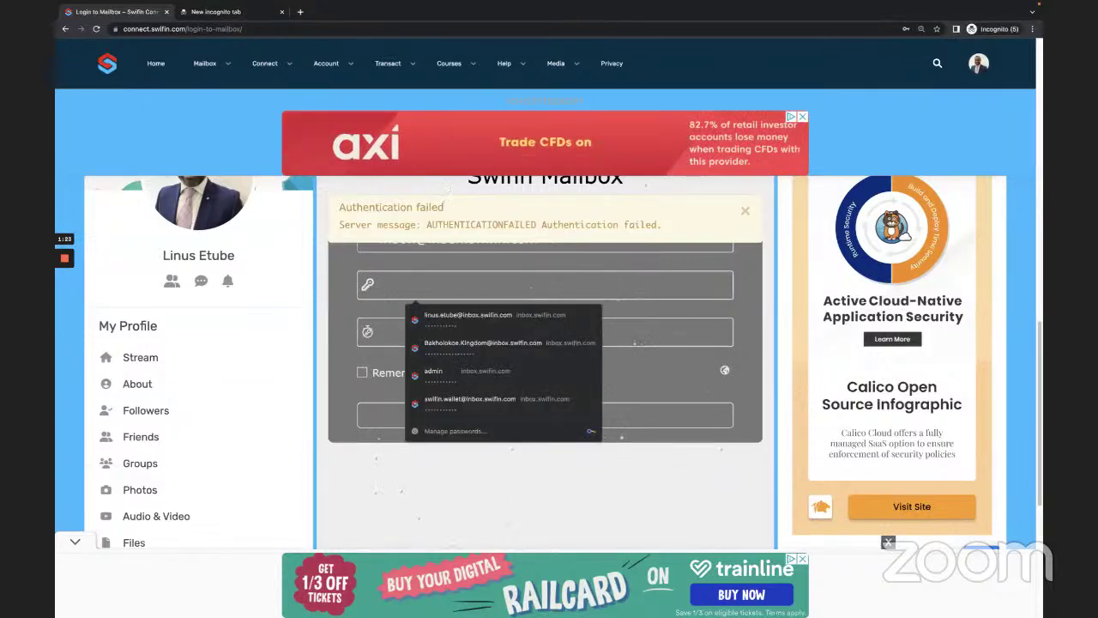
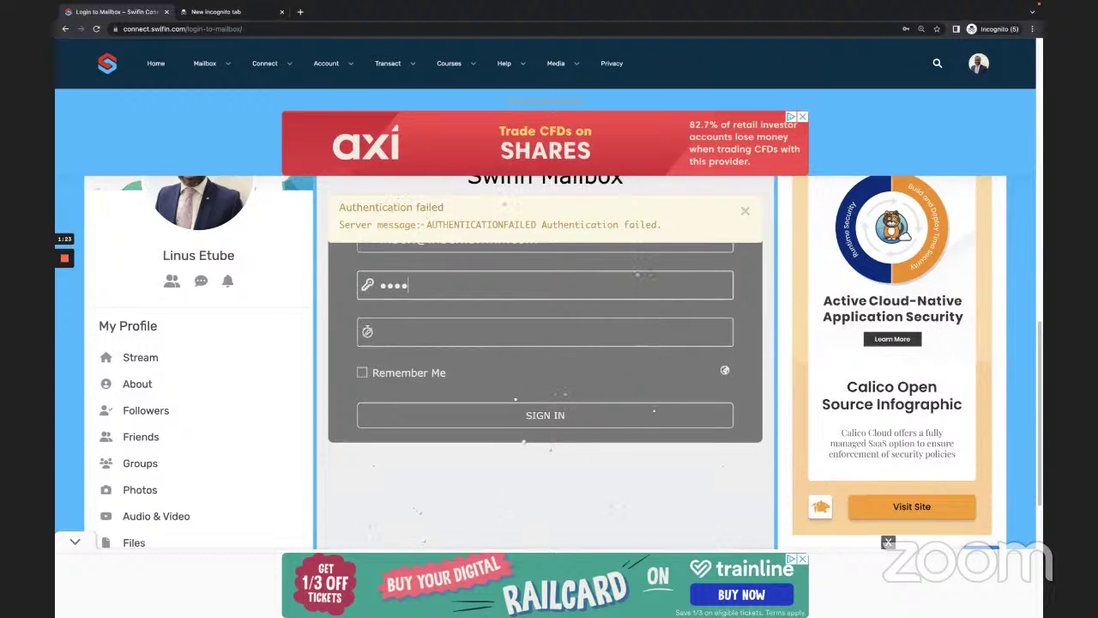
{"action": "left_click", "coordinate": [562, 416]}
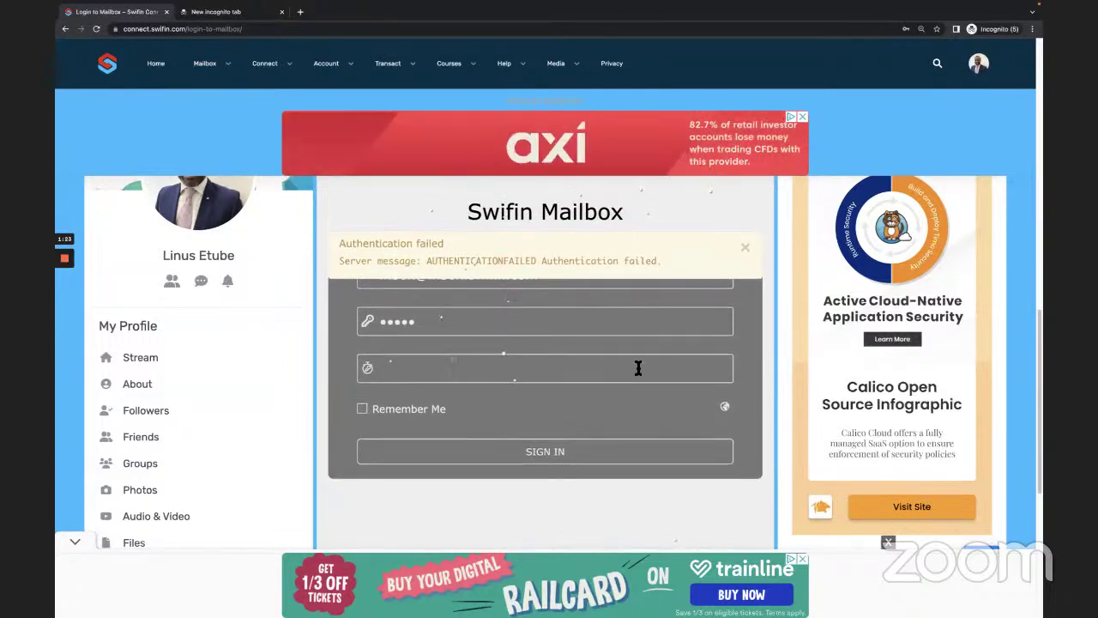
{"action": "left_click", "coordinate": [744, 267]}
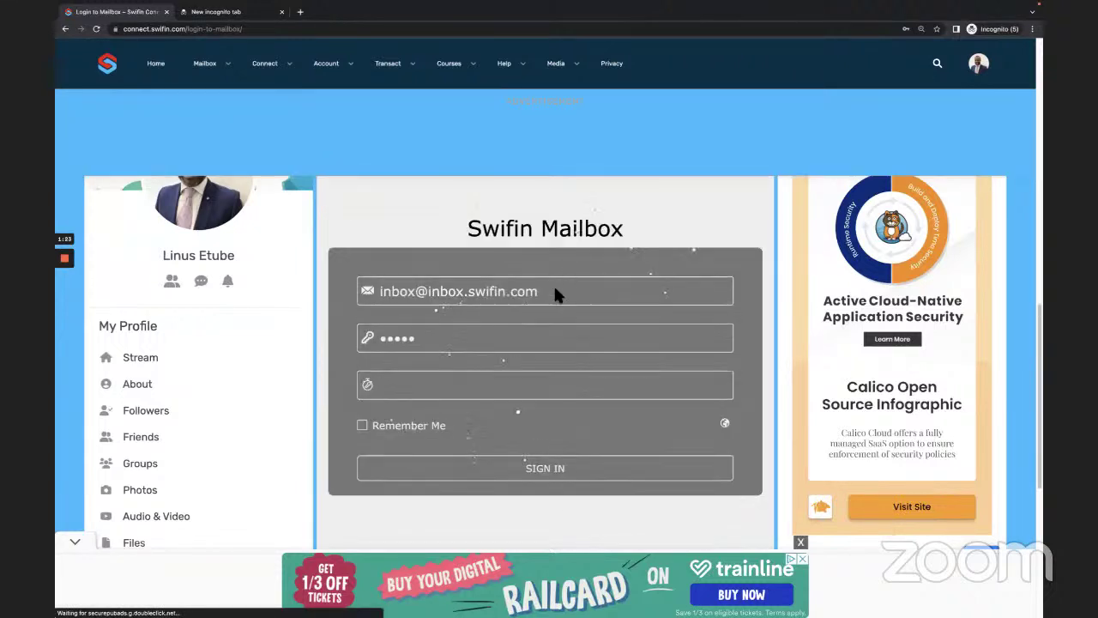
Retype the shared inbox address in the email field and erase the password
{"action": "left_click", "coordinate": [554, 294]}
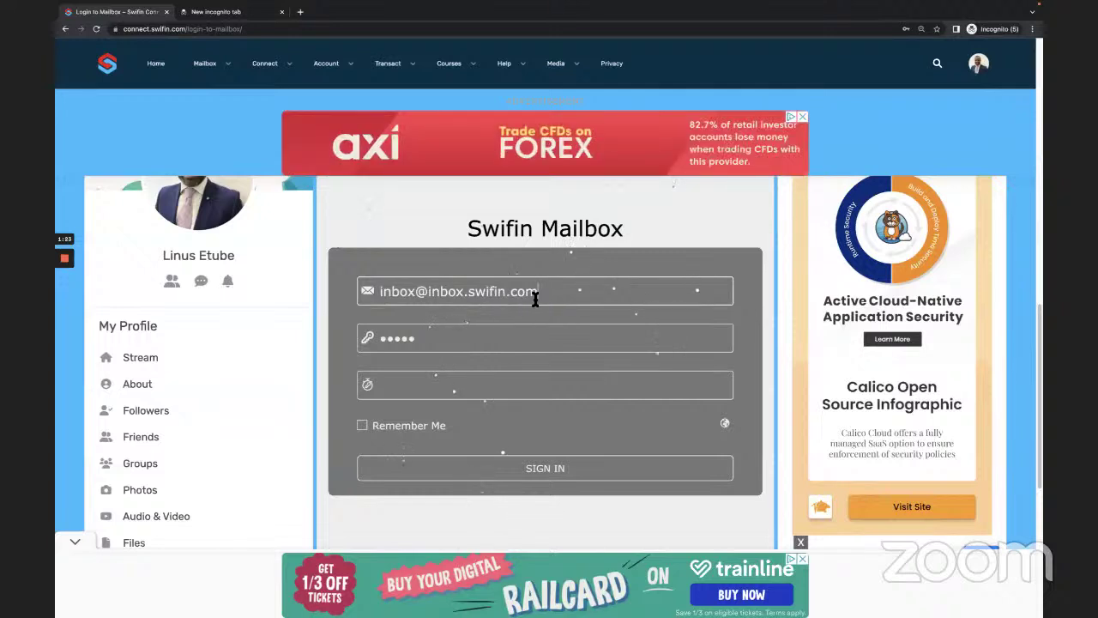
{"action": "double_click", "coordinate": [537, 291]}
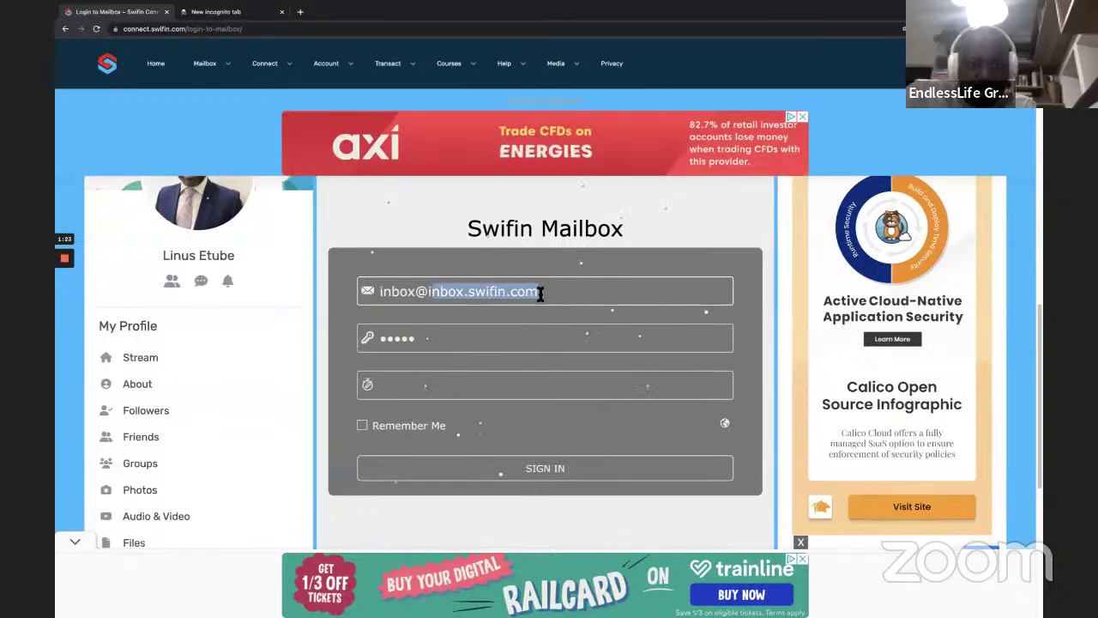
{"action": "left_click_drag", "start_coordinate": [539, 292], "coordinate": [380, 292]}
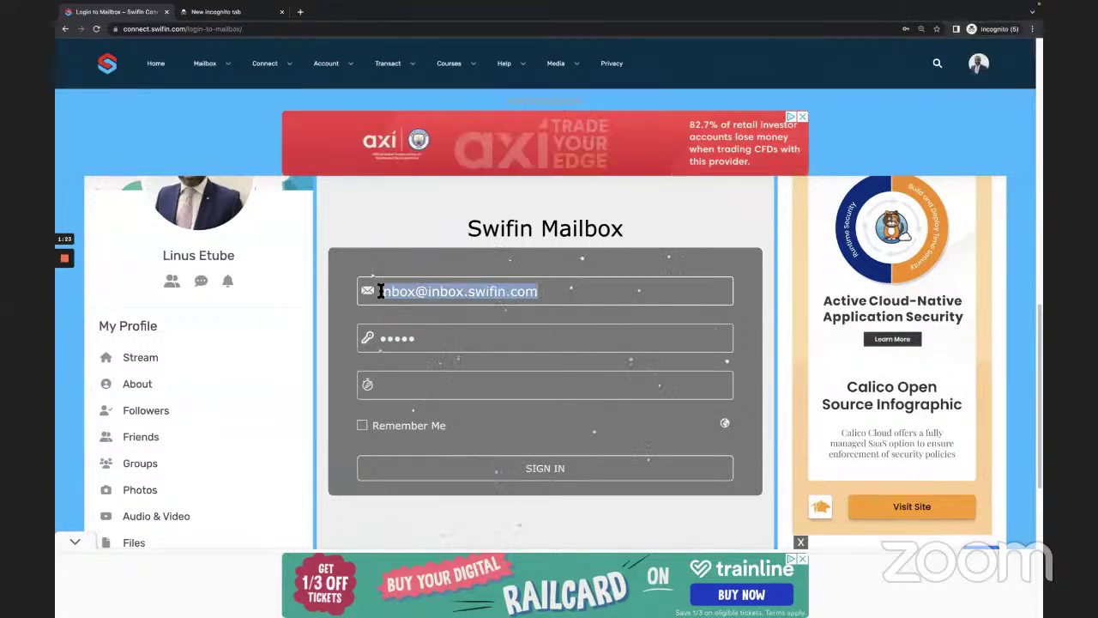
{"action": "key", "text": "BackSpace"}
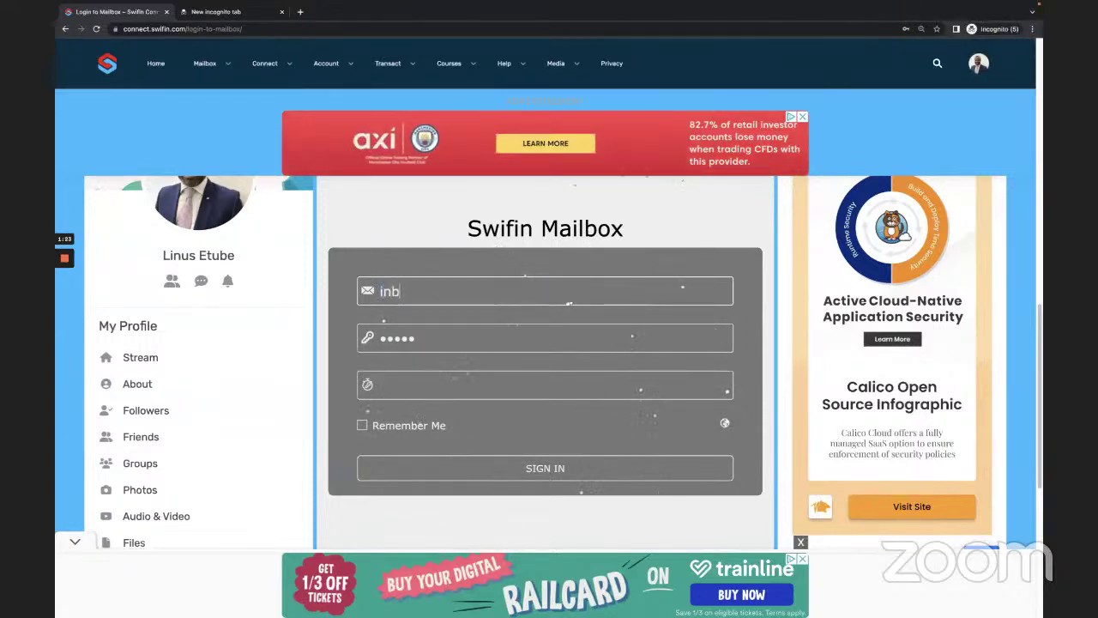
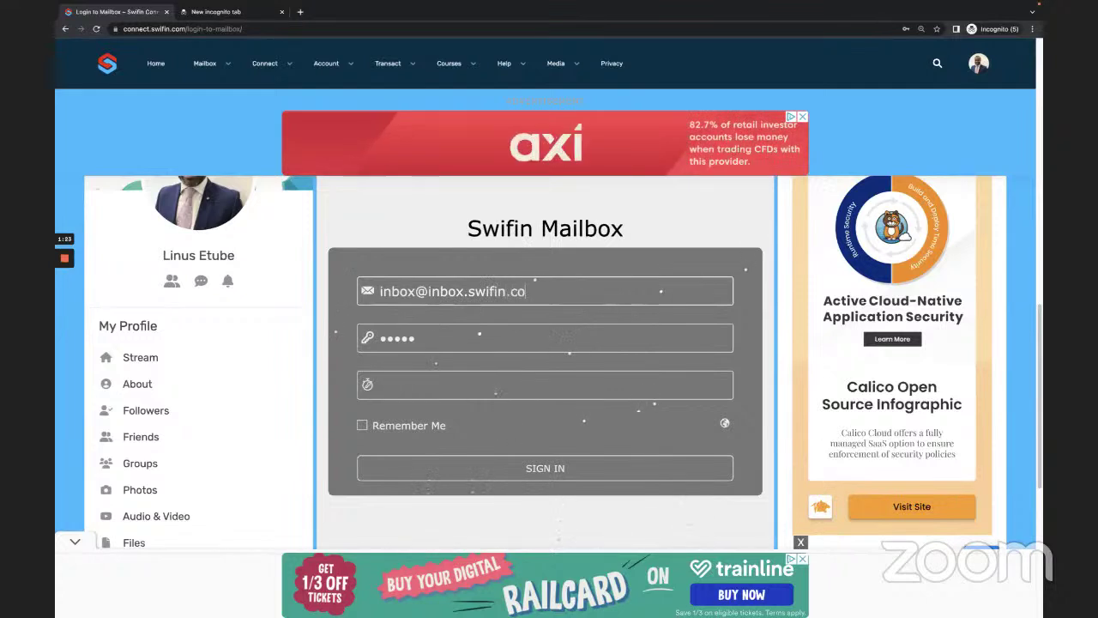
{"action": "left_click", "coordinate": [446, 343]}
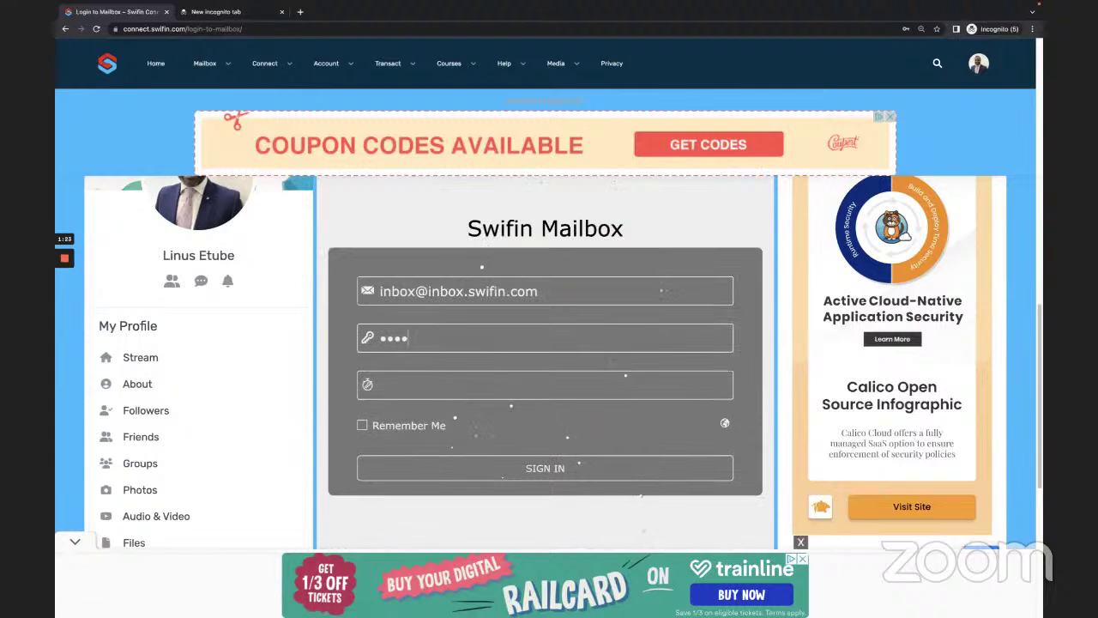
{"action": "key", "text": "BackSpace"}
{"action": "key", "text": "BackSpace"}
{"action": "key", "text": "BackSpace"}
{"action": "key", "text": "BackSpace"}
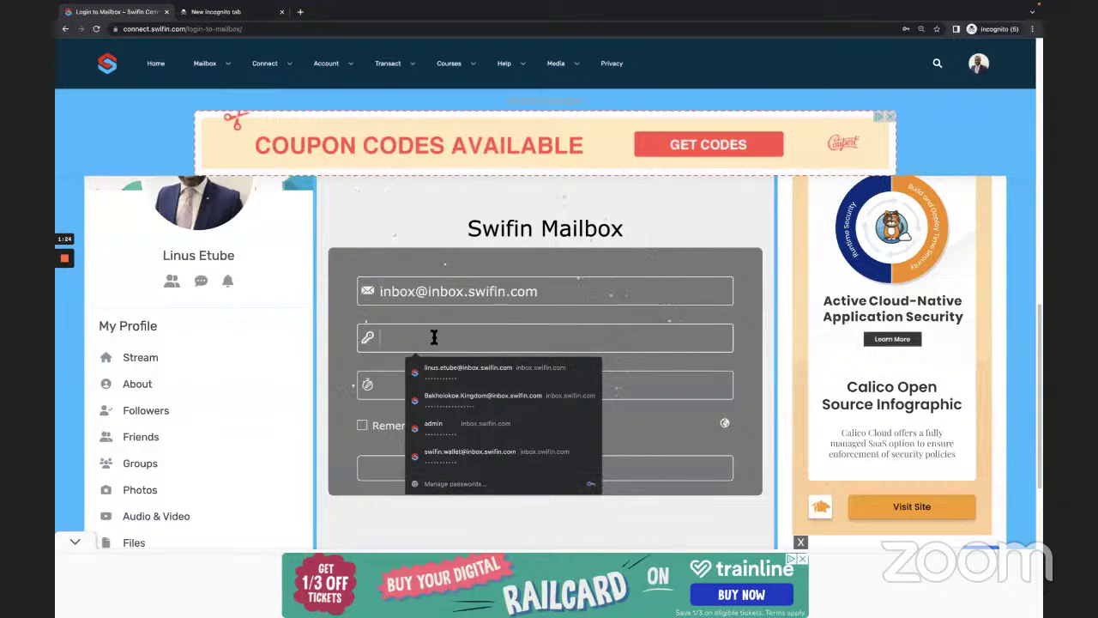
Clear the email field and sign in with a saved login picked from Chrome's autofill list
{"action": "left_click", "coordinate": [549, 296]}
{"action": "key", "text": "alt+shift+Left"}
{"action": "key", "text": "alt+shift+Left"}
{"action": "key", "text": "alt+shift+Left"}
{"action": "key", "text": "alt+shift+Left"}
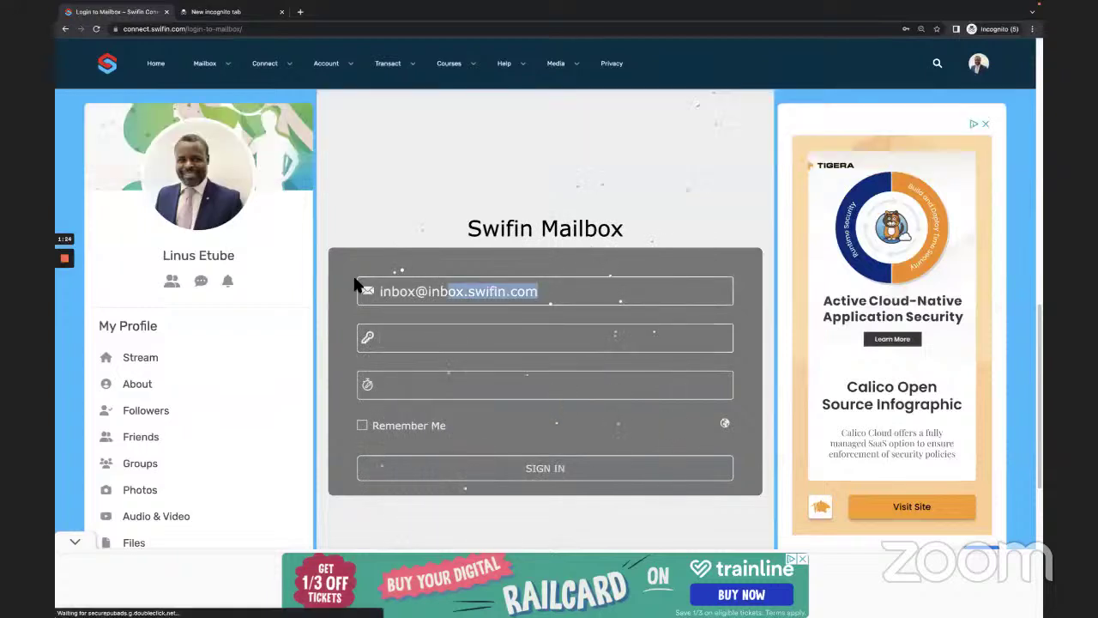
{"action": "key", "text": "BackSpace"}
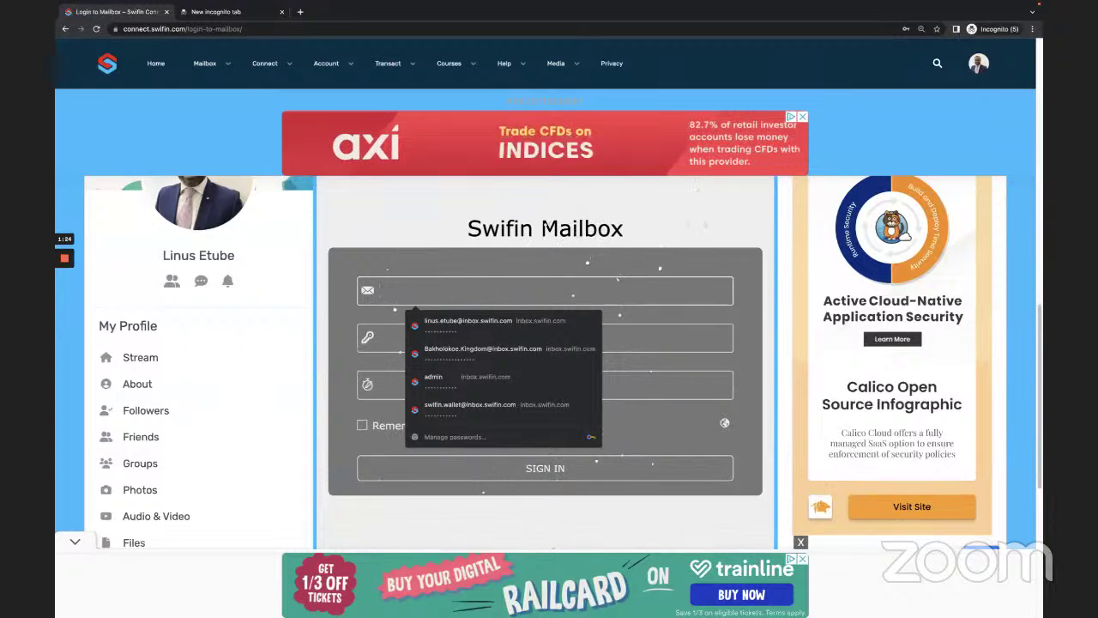
{"action": "type", "text": "inbox"}
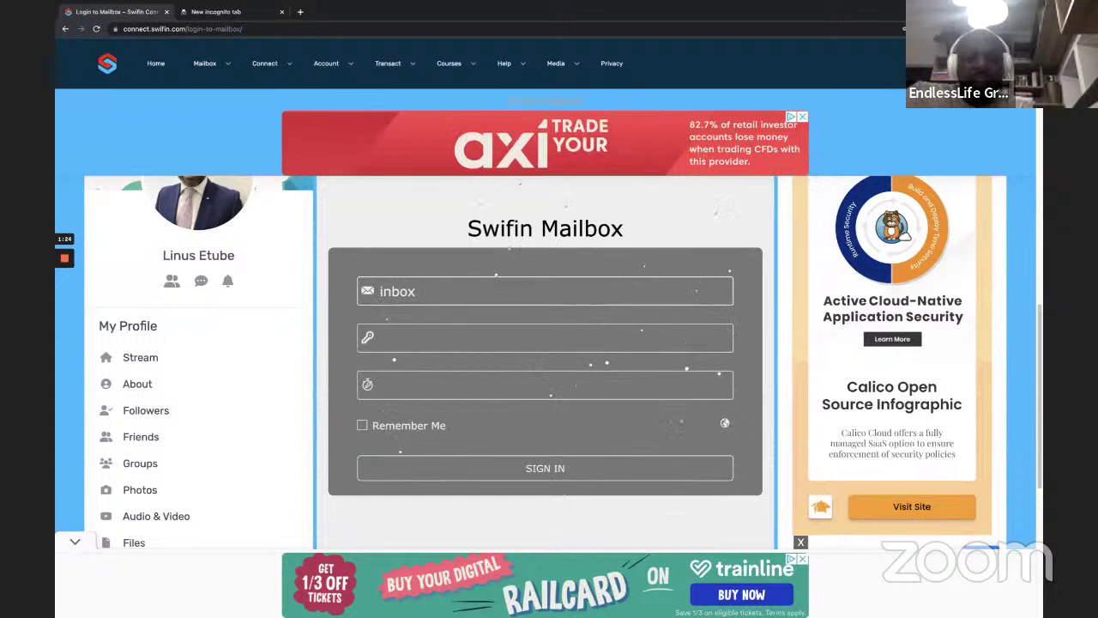
{"action": "type", "text": "@"}
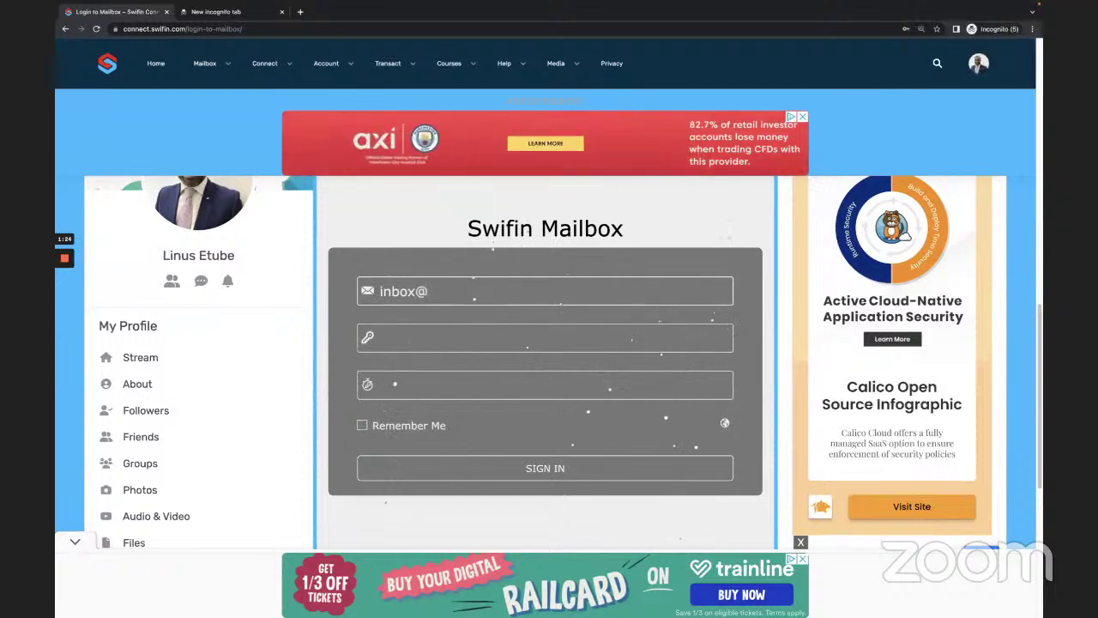
{"action": "type", "text": "inbox"}
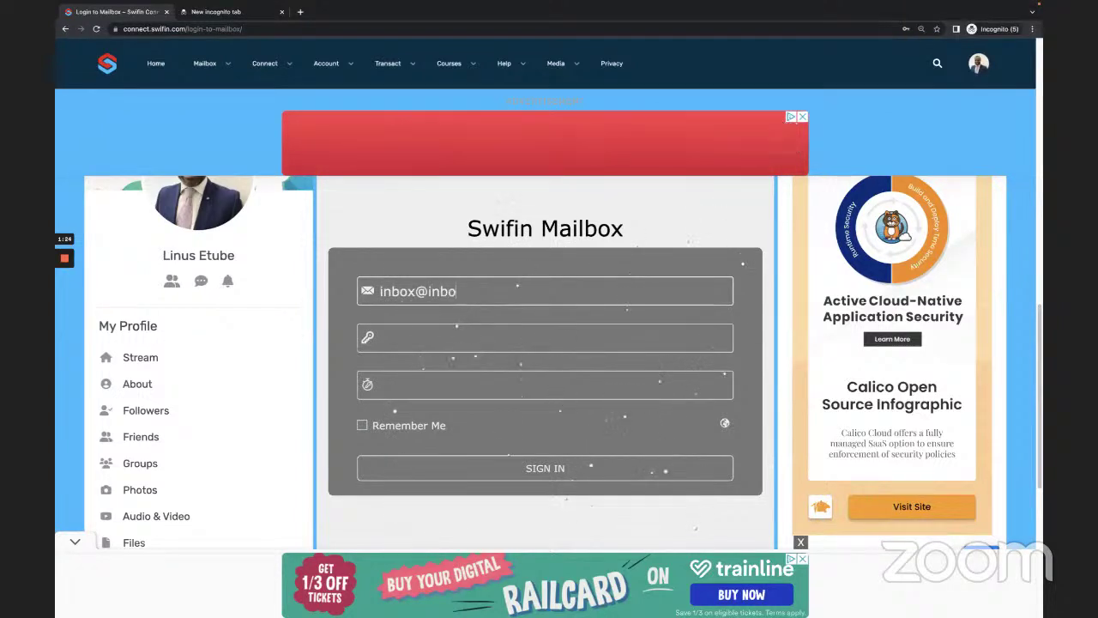
{"action": "key", "text": "BackSpace"}
{"action": "key", "text": "BackSpace"}
{"action": "key", "text": "BackSpace"}
{"action": "key", "text": "BackSpace"}
{"action": "key", "text": "BackSpace"}
{"action": "key", "text": "BackSpace"}
{"action": "key", "text": "BackSpace"}
{"action": "key", "text": "BackSpace"}
{"action": "key", "text": "BackSpace"}
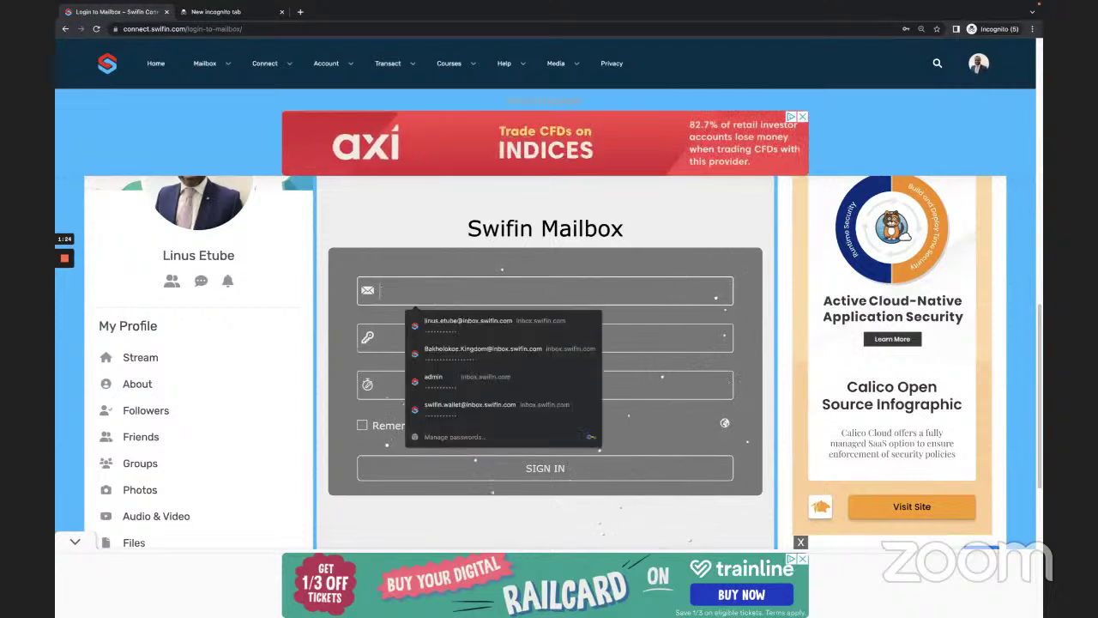
{"action": "left_click", "coordinate": [449, 324]}
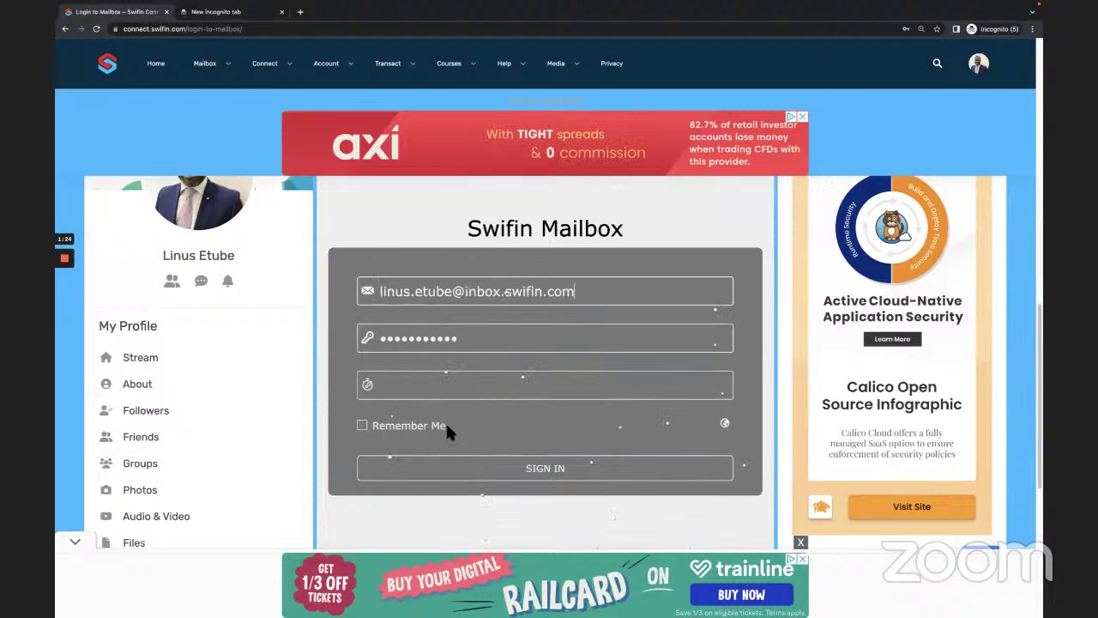
{"action": "key", "text": "Return"}
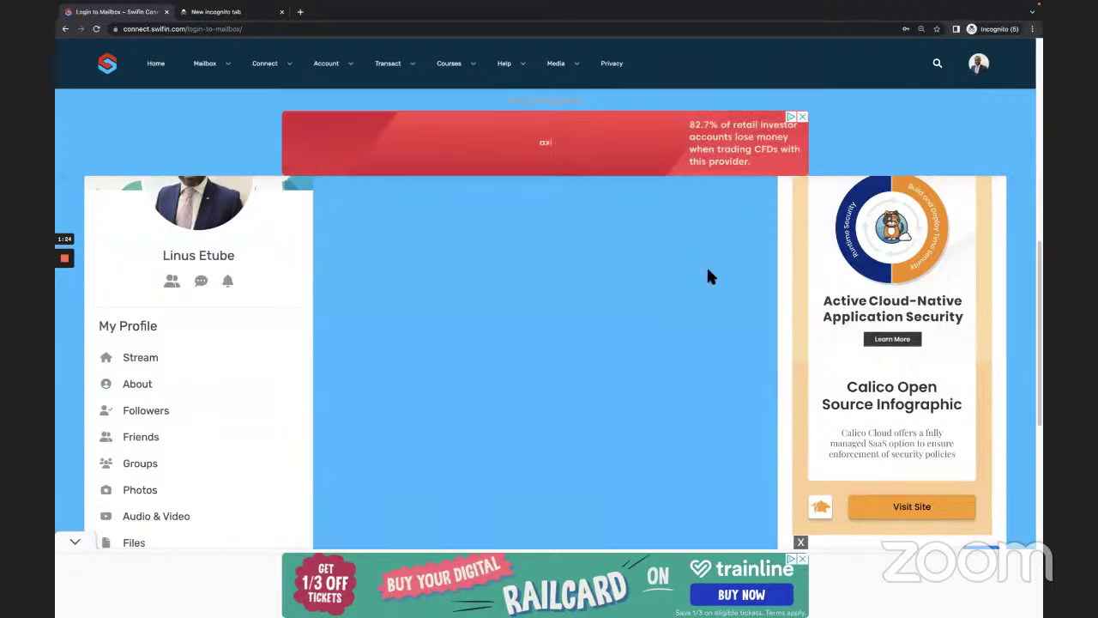
Open the mailbox account dropdown and browse the full list of linked inbox addresses
{"action": "left_click", "coordinate": [753, 219]}
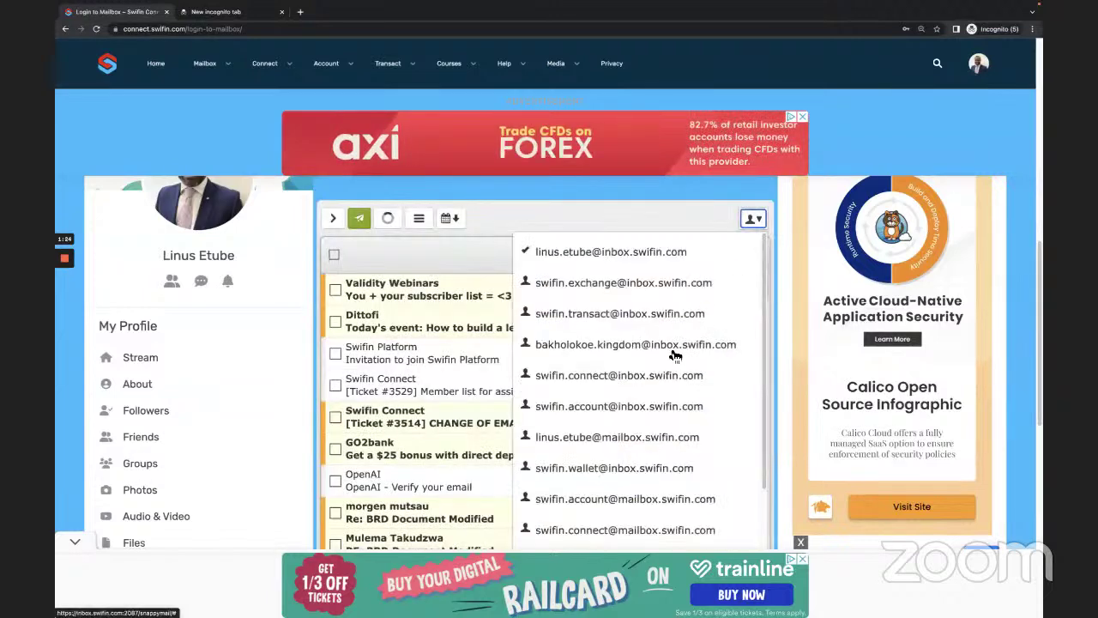
{"action": "scroll", "coordinate": [672, 363], "scroll_direction": "down", "scroll_amount": 3}
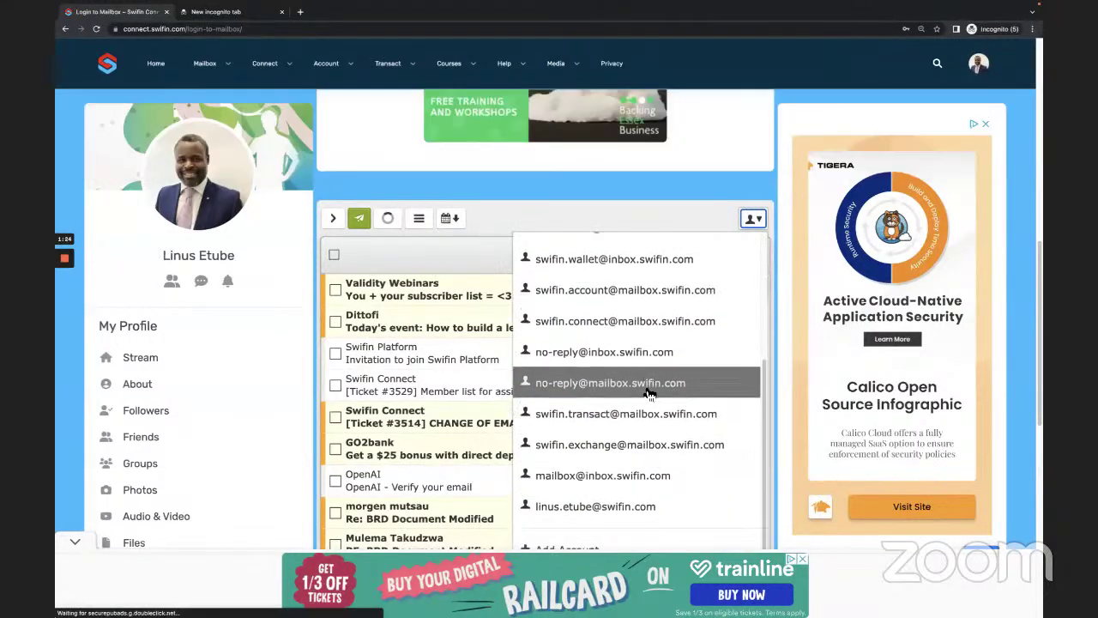
{"action": "scroll", "coordinate": [632, 422], "scroll_direction": "down", "scroll_amount": 2}
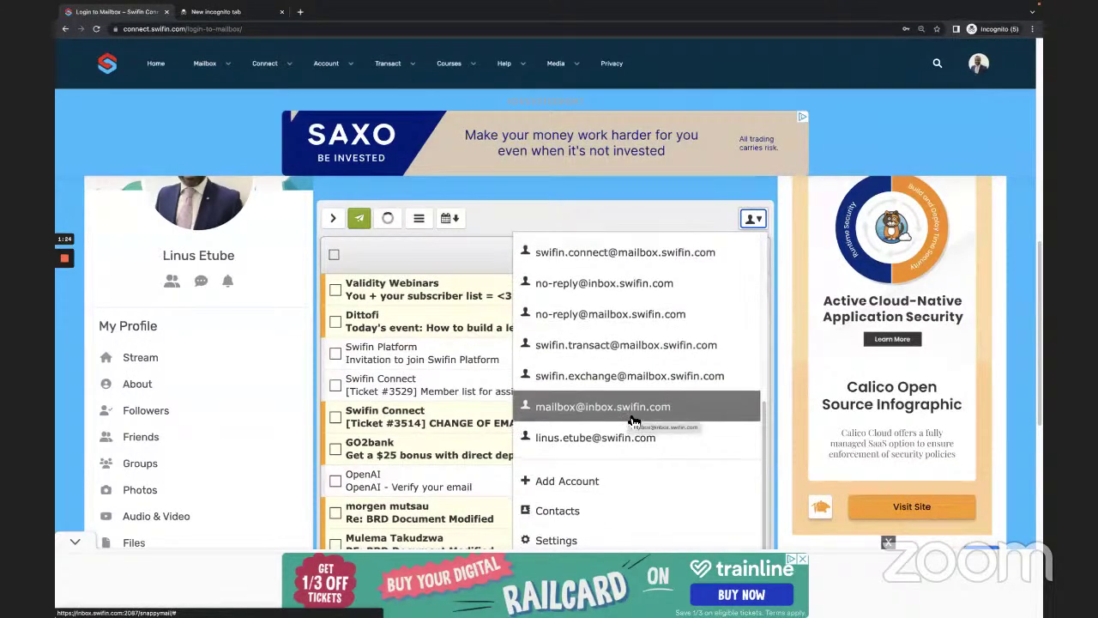
{"action": "scroll", "coordinate": [632, 421], "scroll_direction": "up", "scroll_amount": 4}
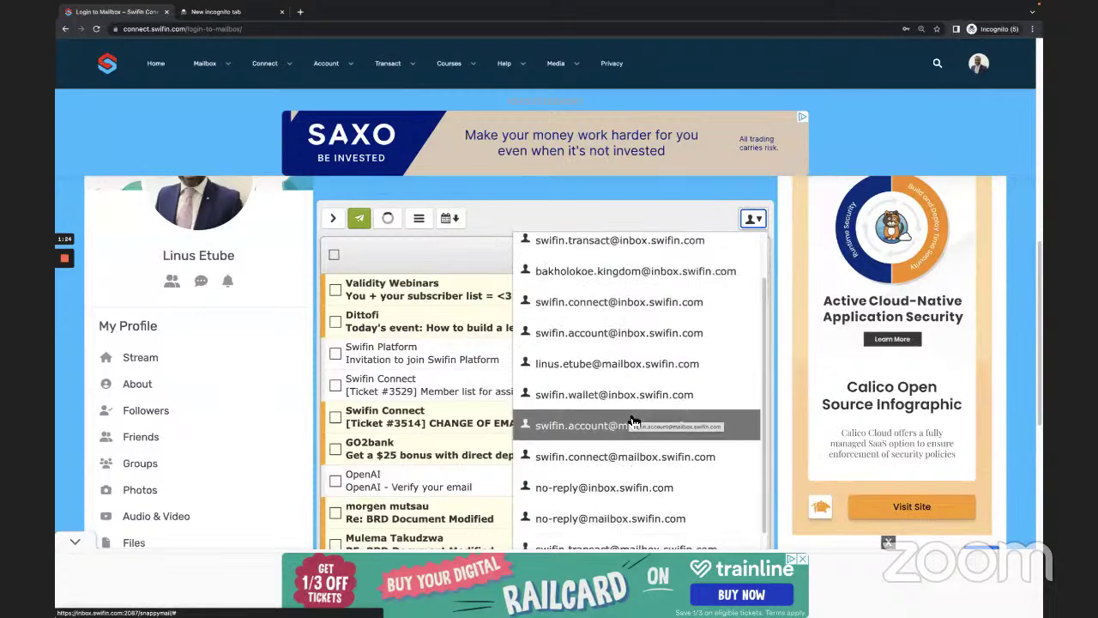
{"action": "scroll", "coordinate": [632, 421], "scroll_direction": "down", "scroll_amount": 4}
{"action": "scroll", "coordinate": [665, 344], "scroll_direction": "up", "scroll_amount": 3}
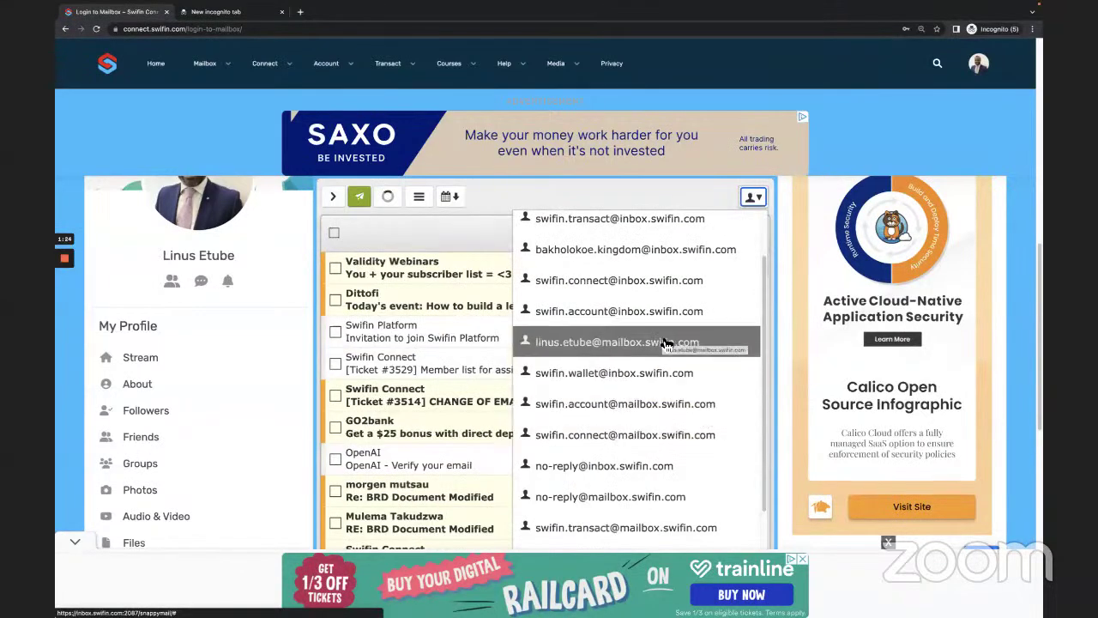
{"action": "scroll", "coordinate": [666, 343], "scroll_direction": "up", "scroll_amount": 3}
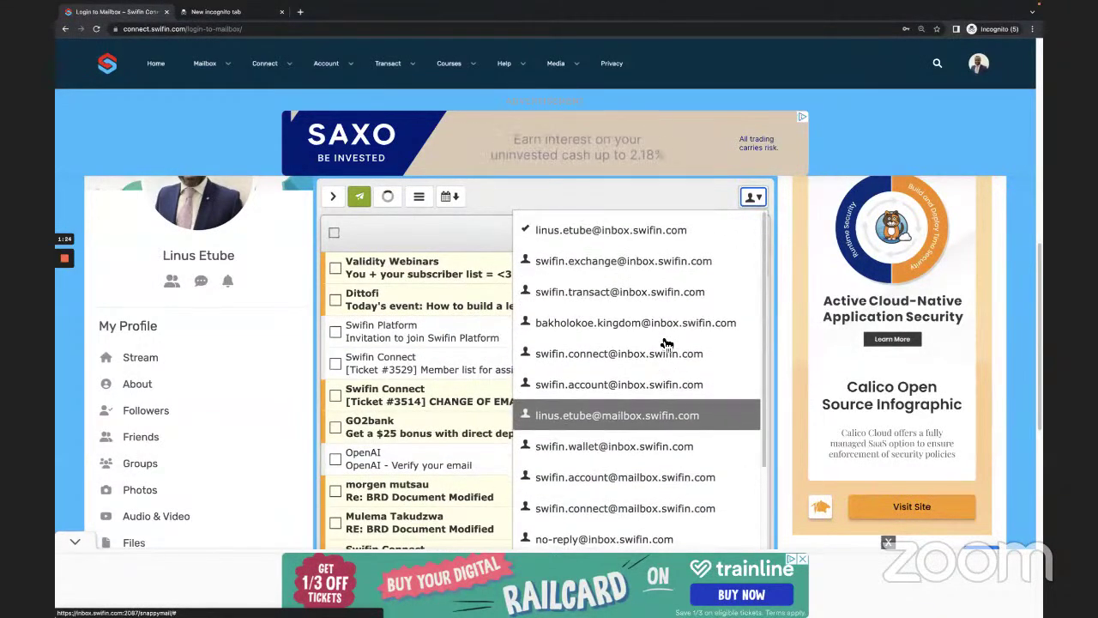
{"action": "scroll", "coordinate": [667, 343], "scroll_direction": "up", "scroll_amount": 1}
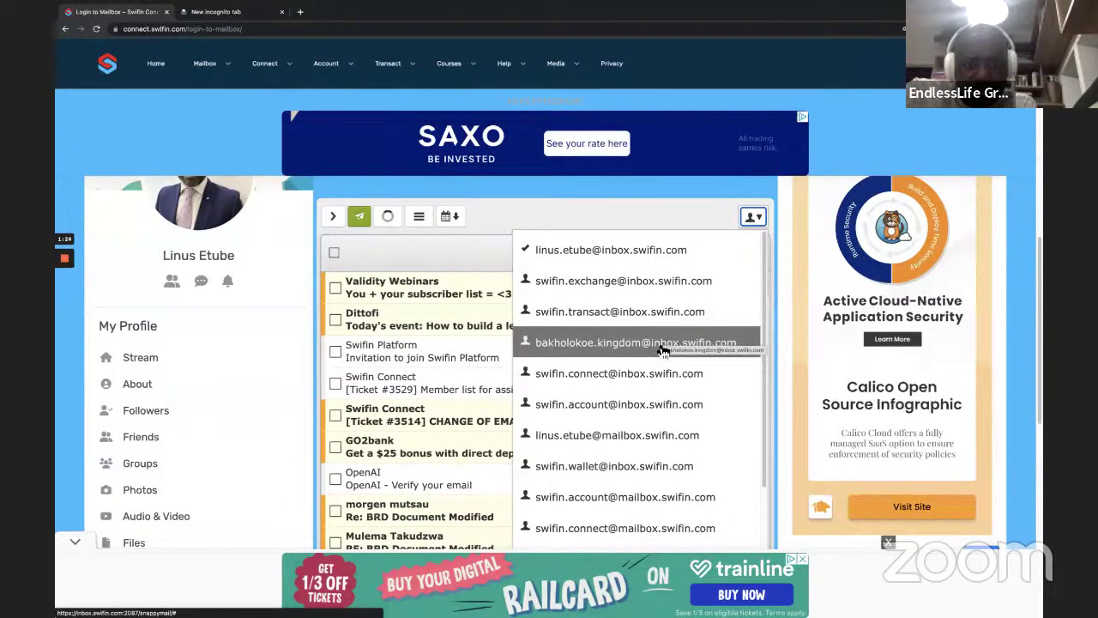
{"action": "scroll", "coordinate": [651, 392], "scroll_direction": "down", "scroll_amount": 6}
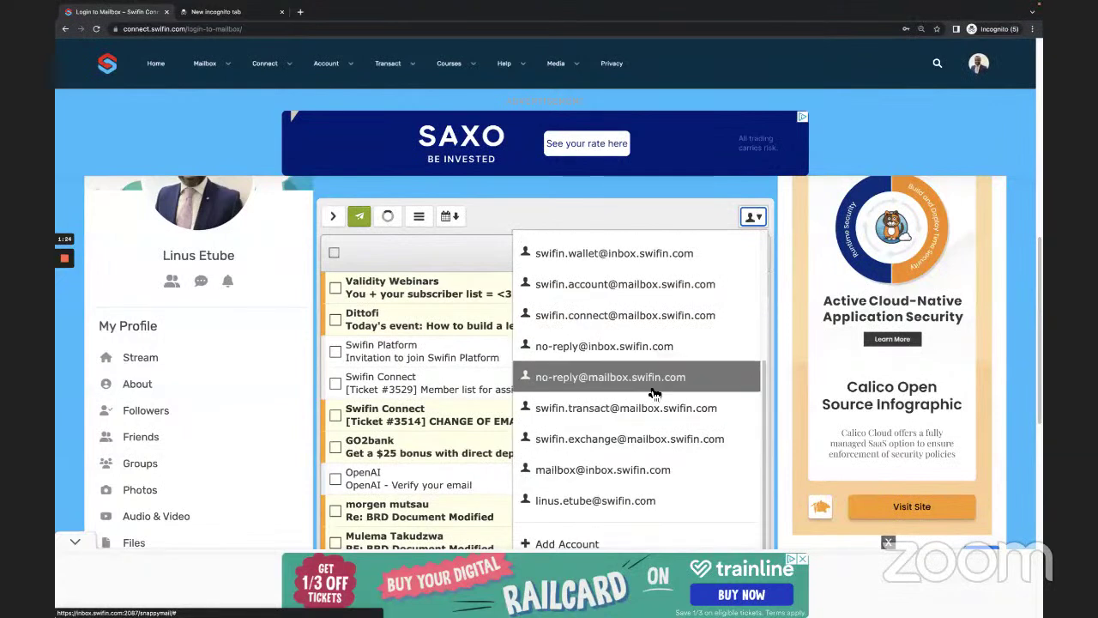
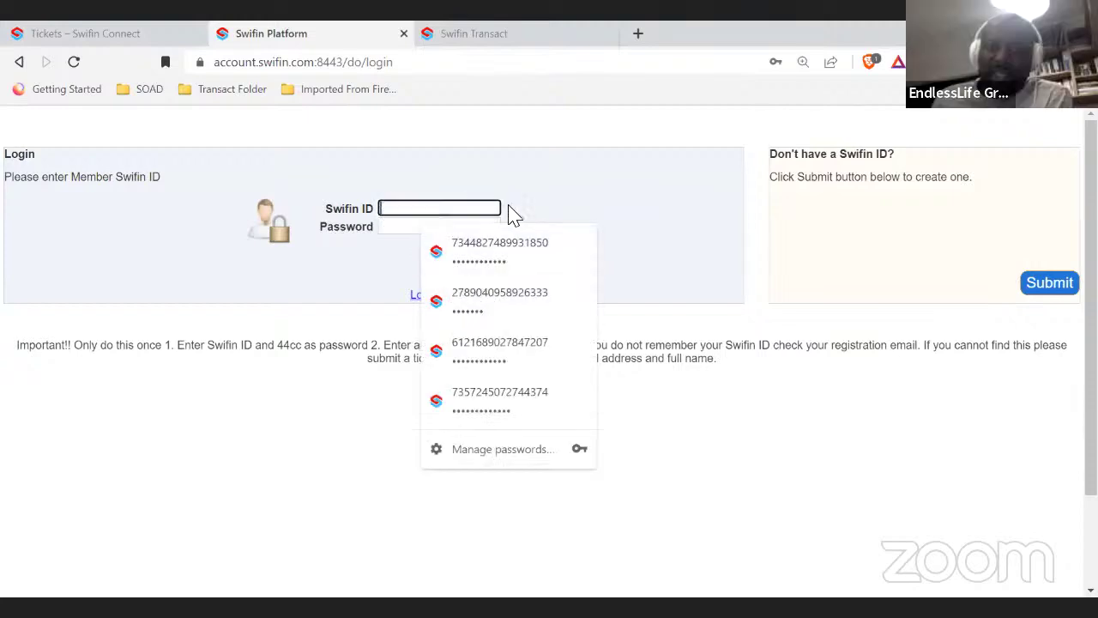
Close the saved Swifin ID suggestions on the Swifin Platform login page
{"action": "left_click", "coordinate": [365, 273]}
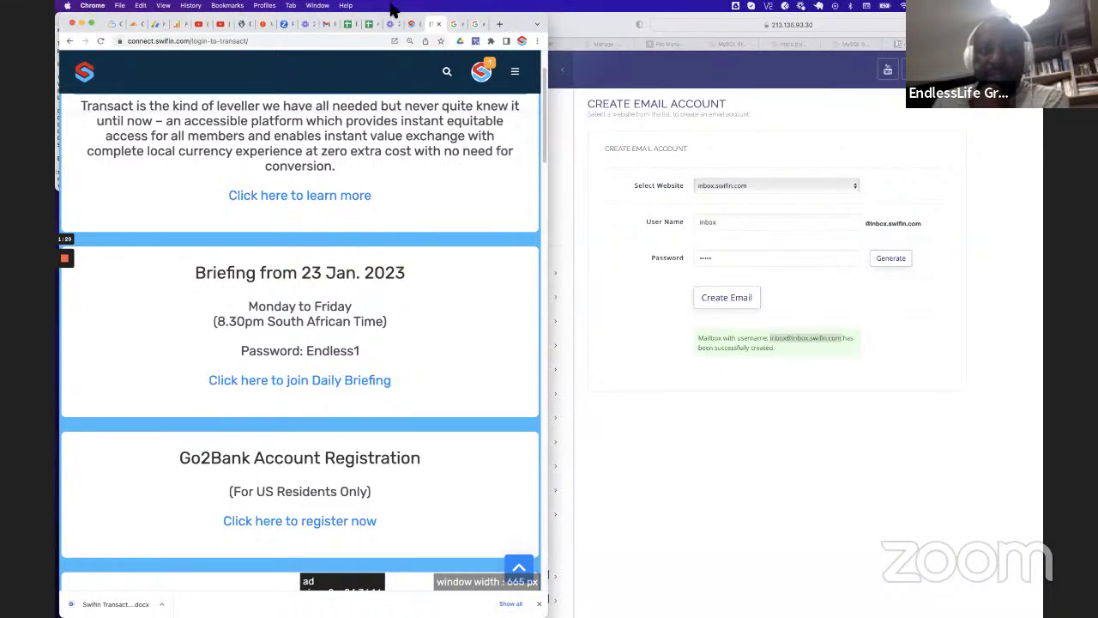
Open a new Incognito window and load connect.swifin.com in it
{"action": "left_click", "coordinate": [537, 40]}
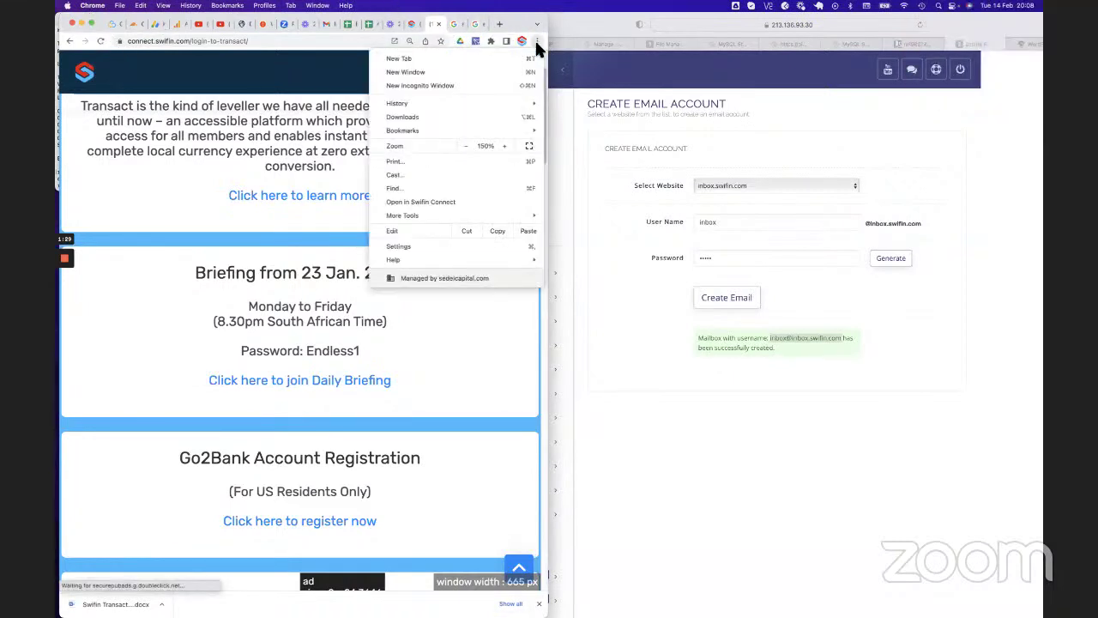
{"action": "left_click", "coordinate": [415, 87]}
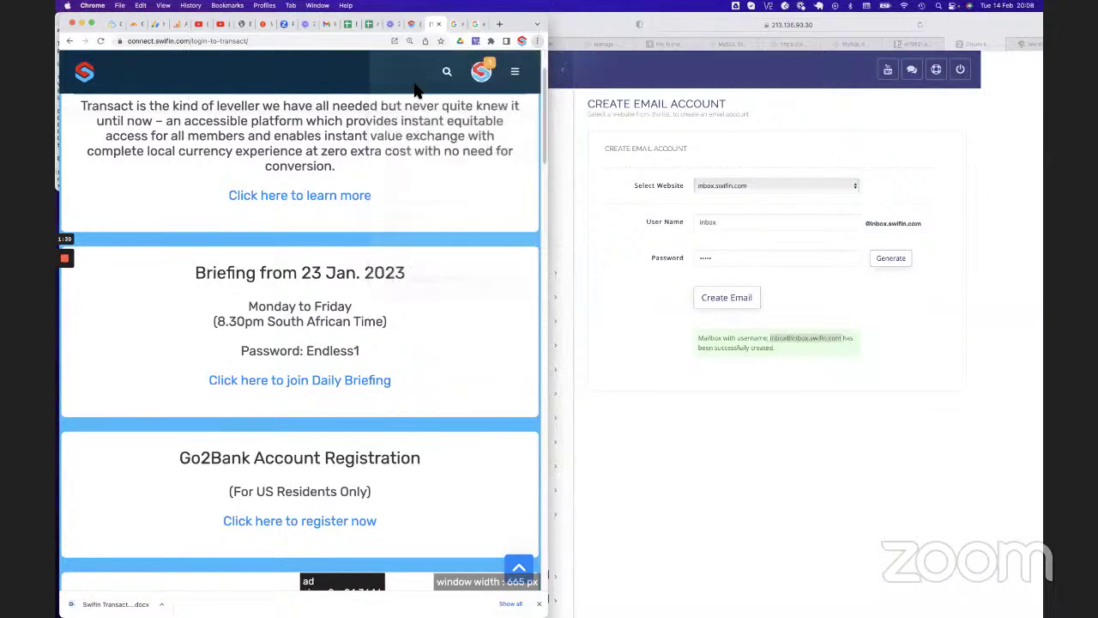
{"action": "type", "text": "connect"}
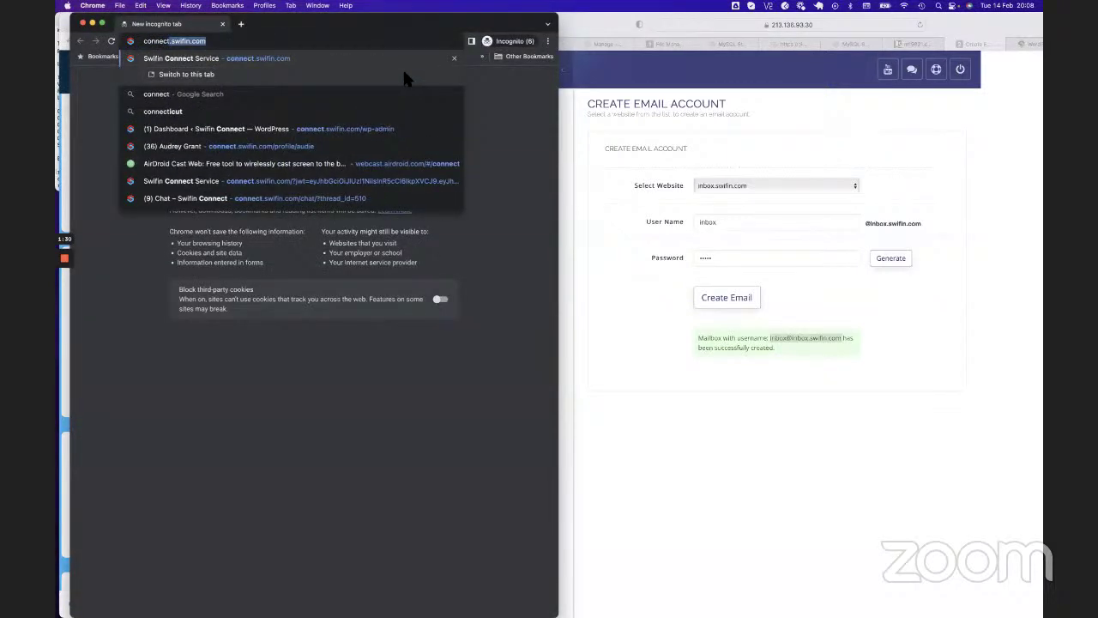
{"action": "key", "text": "Return"}
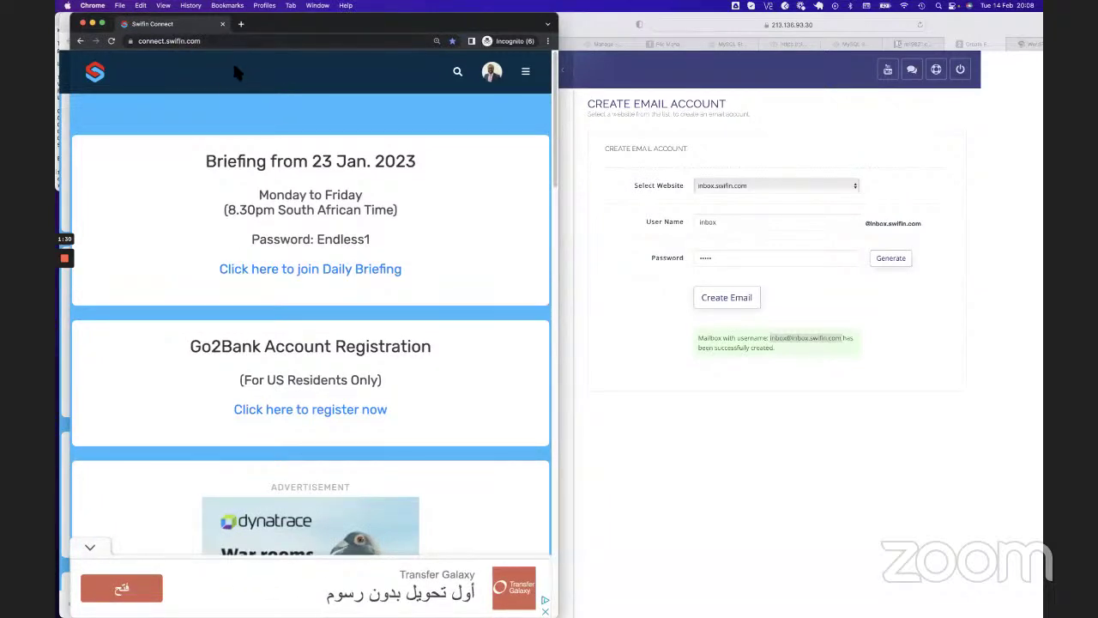
Go to the Login to Mailbox page under the site menu's Mailbox section
{"action": "left_click", "coordinate": [525, 72]}
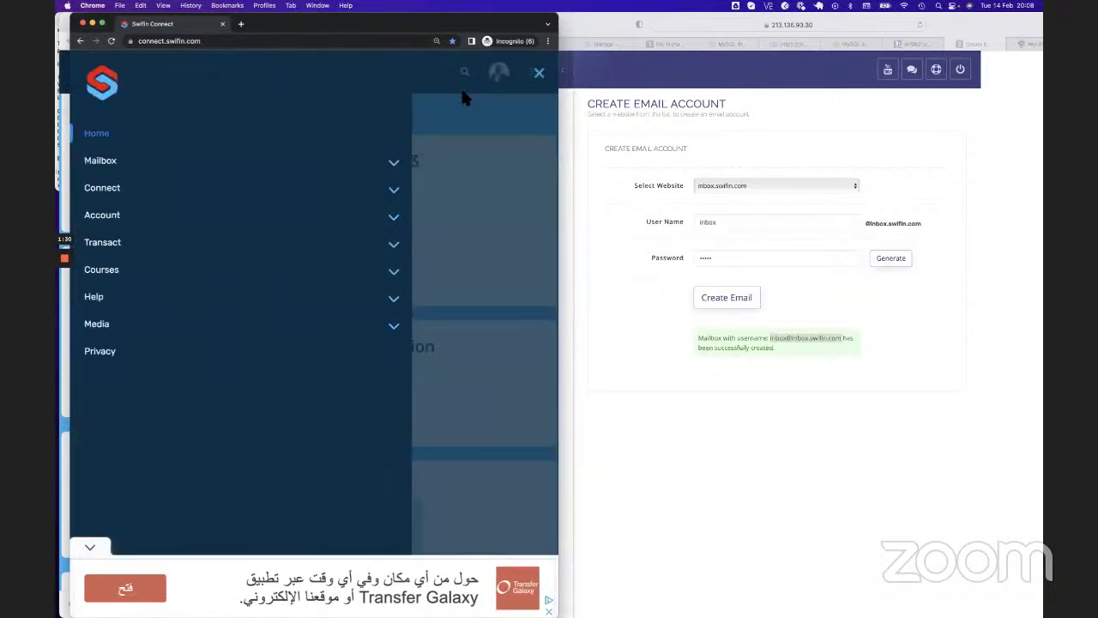
{"action": "left_click", "coordinate": [398, 169]}
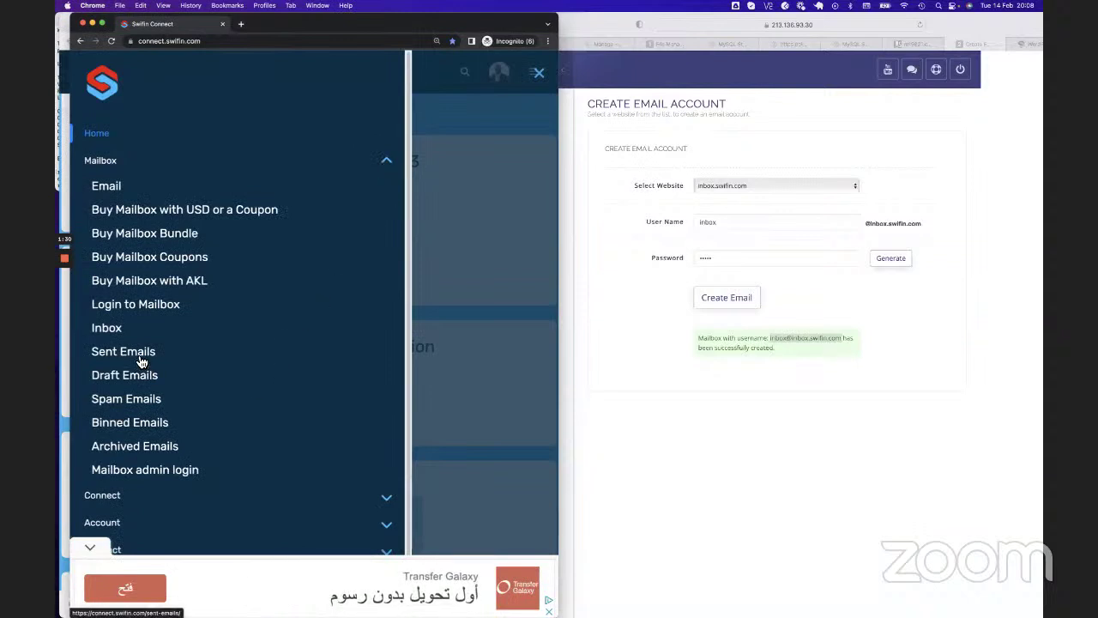
{"action": "left_click", "coordinate": [373, 286]}
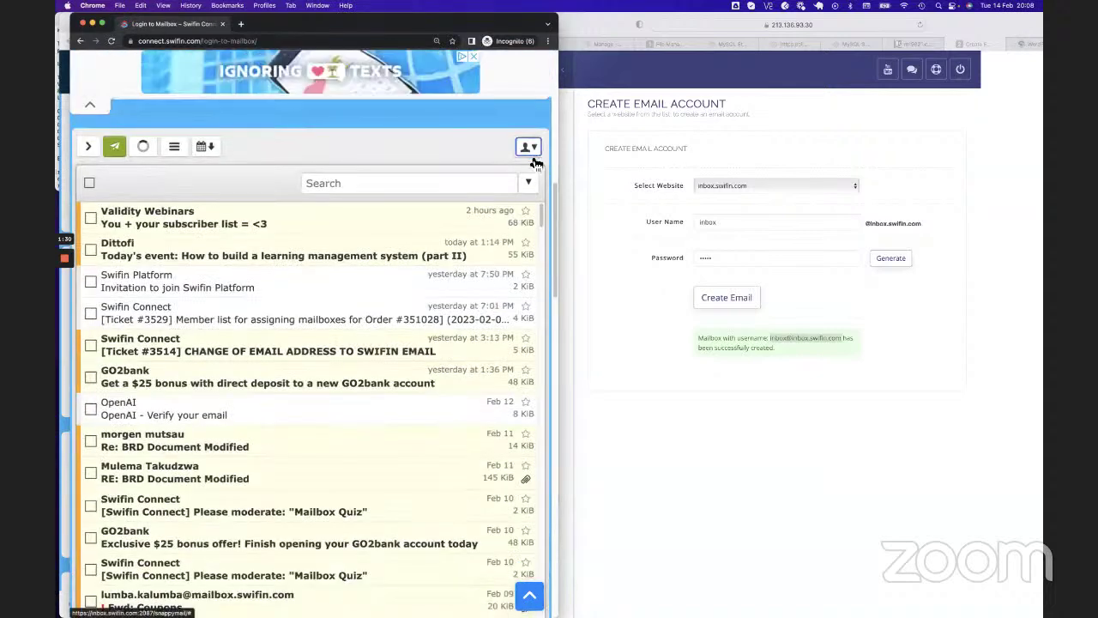
Log out of the already signed-in mailbox account from the account dropdown
{"action": "left_click", "coordinate": [530, 153]}
{"action": "scroll", "coordinate": [455, 364], "scroll_direction": "down", "scroll_amount": 5}
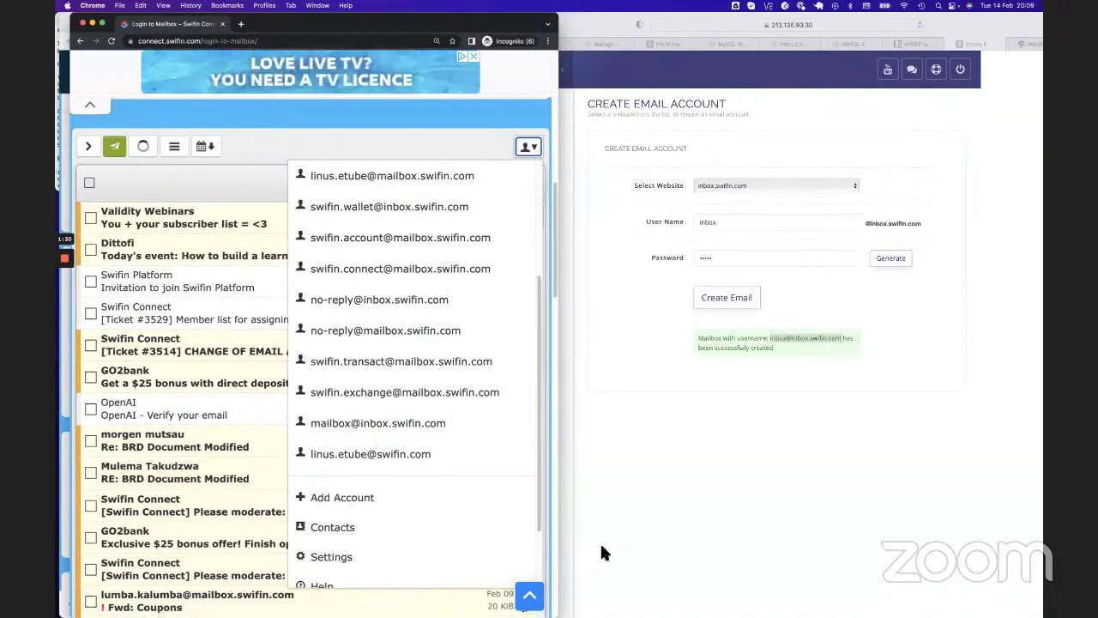
{"action": "key", "text": "ctrl+Right"}
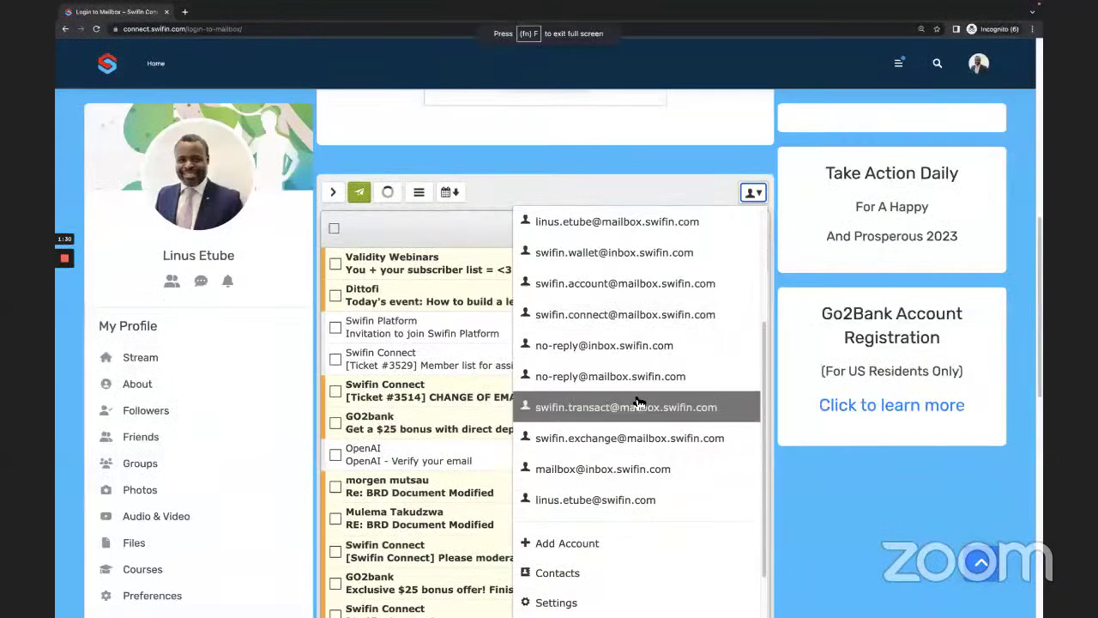
{"action": "scroll", "coordinate": [639, 401], "scroll_direction": "down", "scroll_amount": 5}
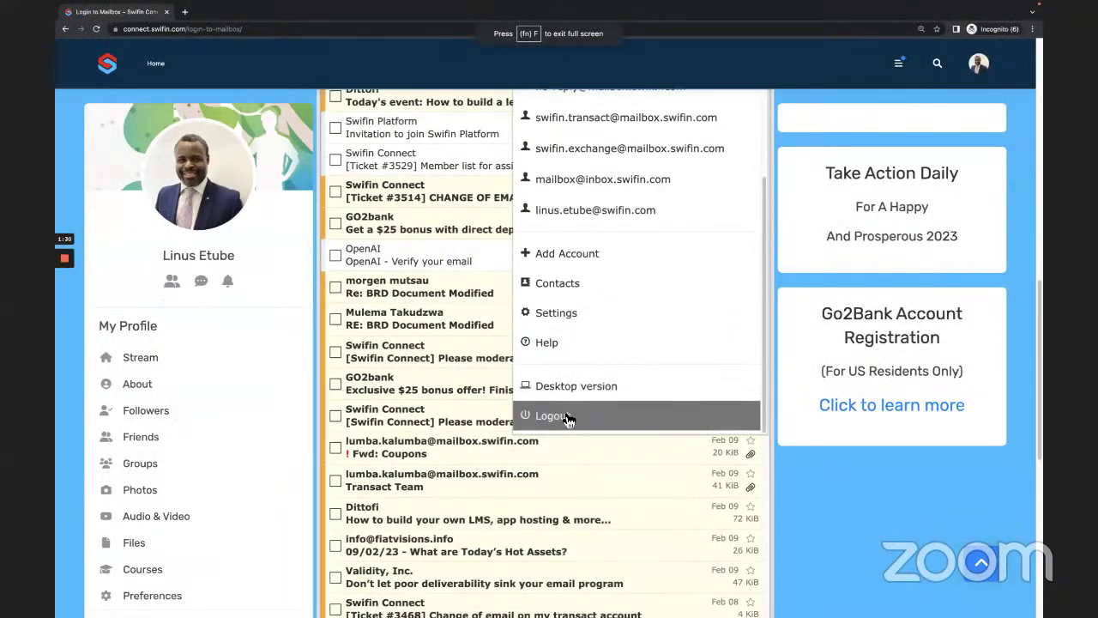
{"action": "left_click", "coordinate": [566, 416]}
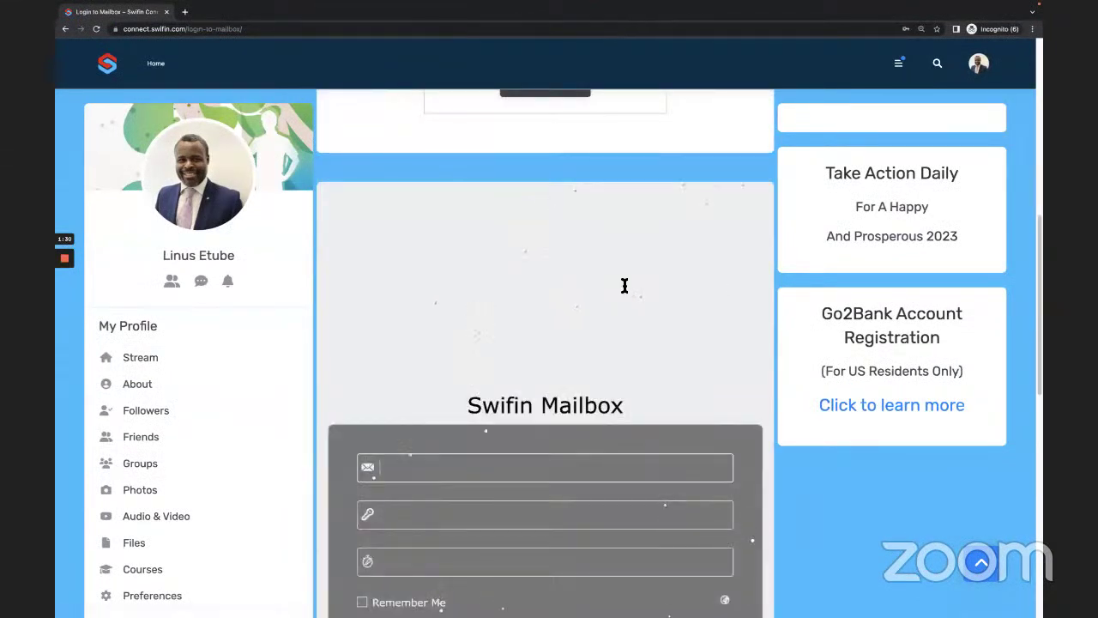
Scroll down to the Swifin Mailbox sign-in form and focus its e-mail field
{"action": "scroll", "coordinate": [625, 285], "scroll_direction": "down", "scroll_amount": 2}
{"action": "left_click", "coordinate": [624, 286]}
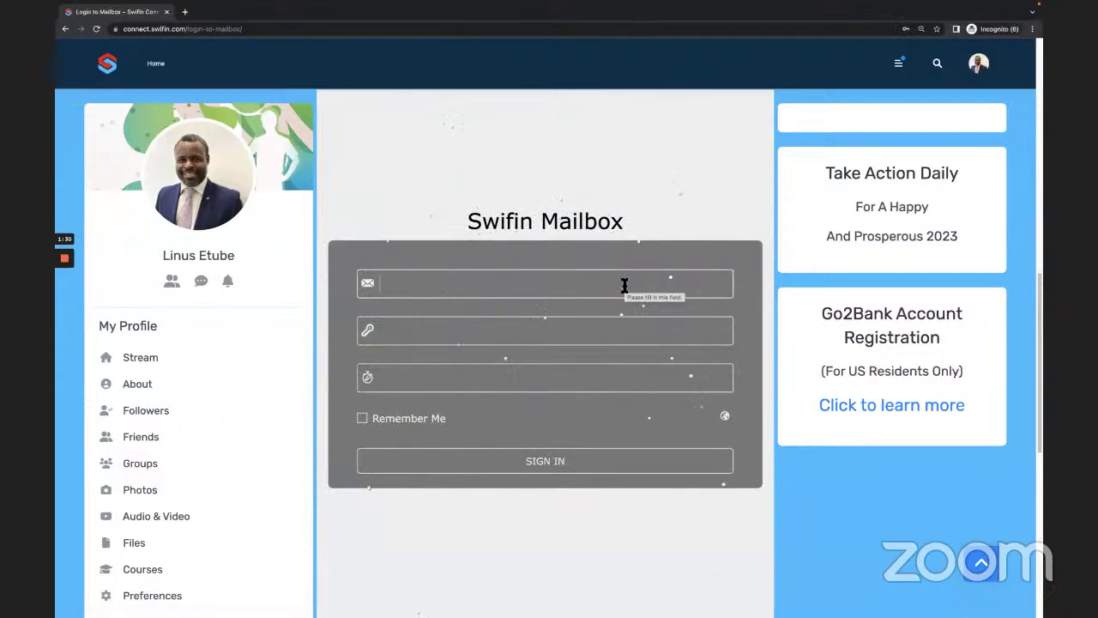
{"action": "left_click", "coordinate": [498, 286]}
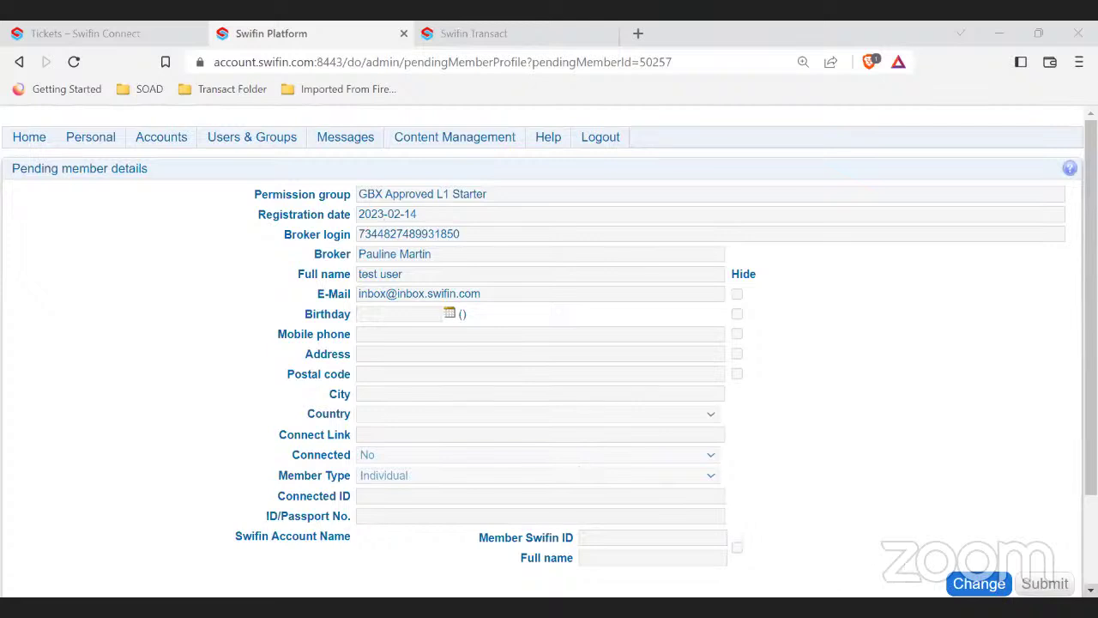
Scroll down the test user's pending member details page in Swifin Platform
{"action": "scroll", "coordinate": [1088, 583], "scroll_direction": "down", "scroll_amount": 2}
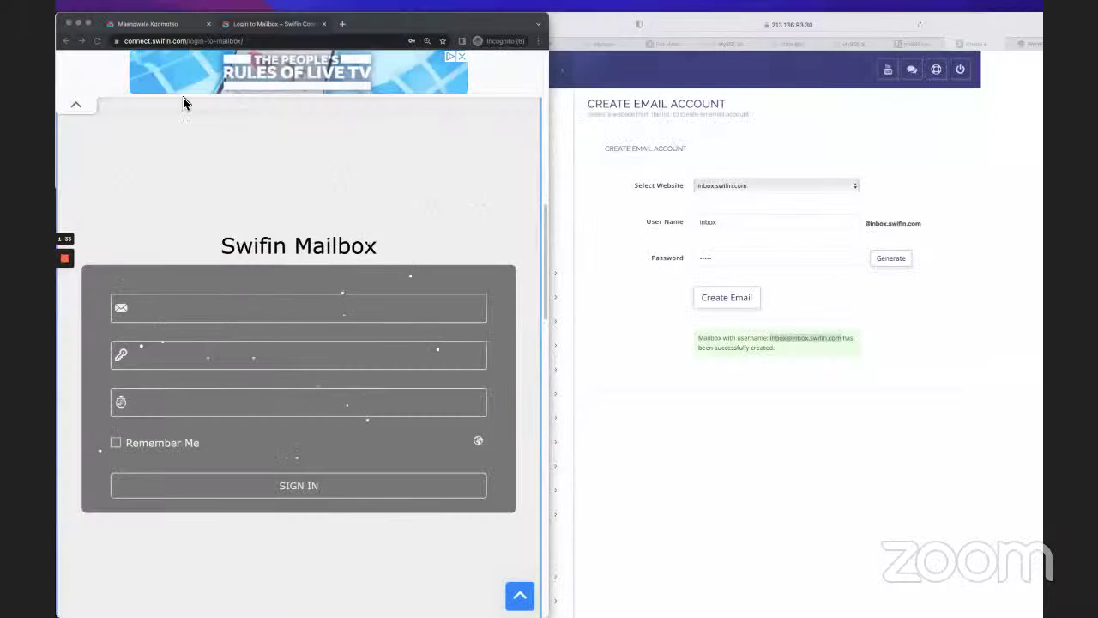
Sign in to the new inbox mailbox with its e-mail address and password
{"action": "key", "text": "ctrl+super+f"}
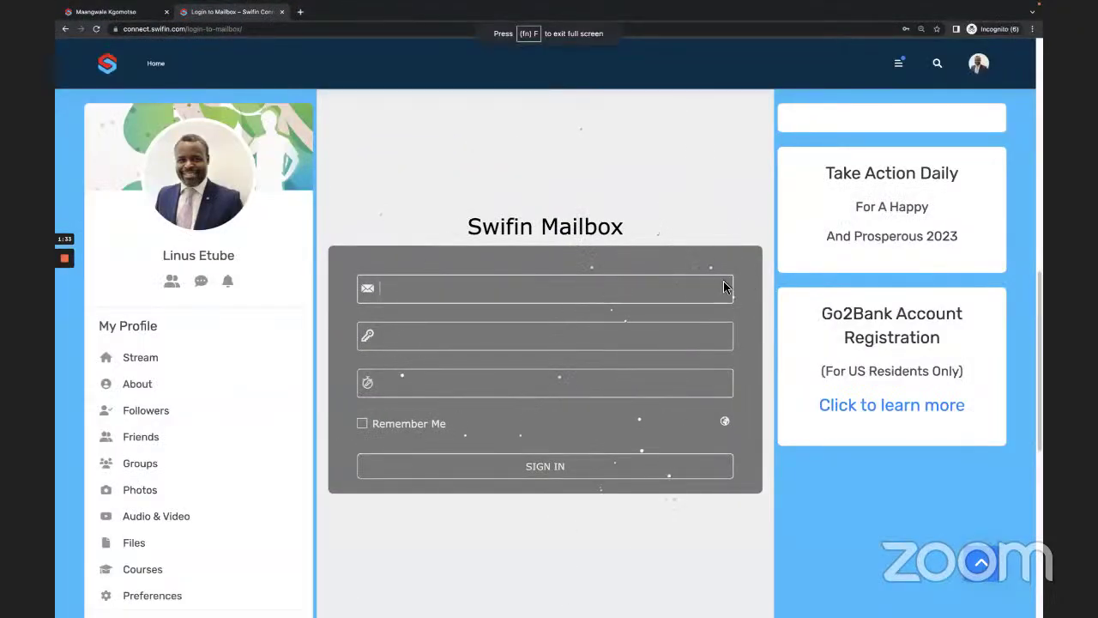
{"action": "left_click", "coordinate": [507, 289]}
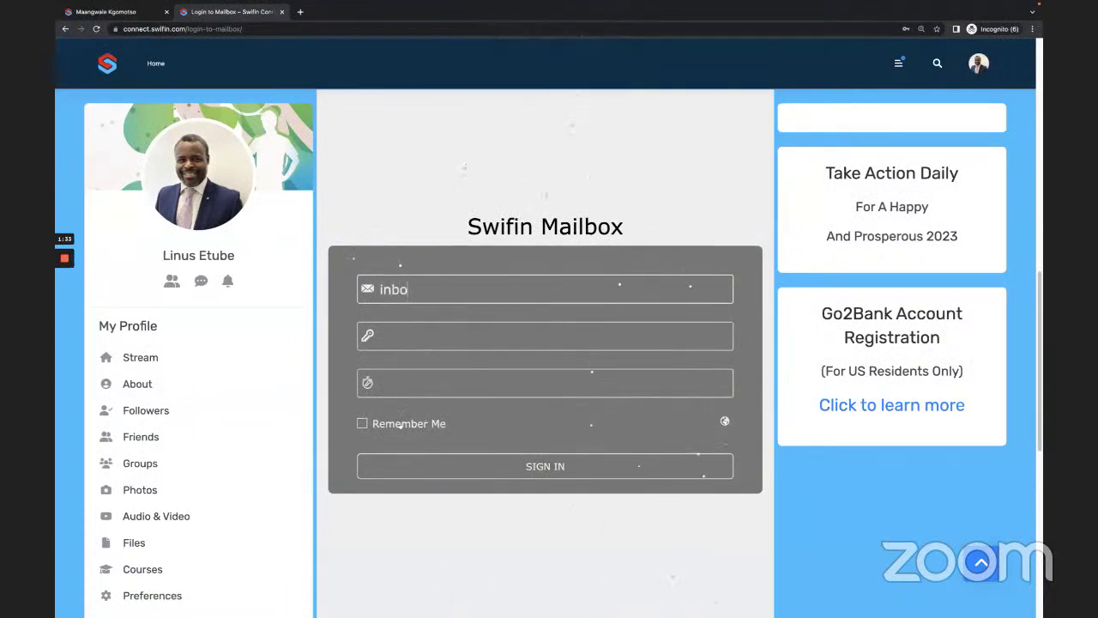
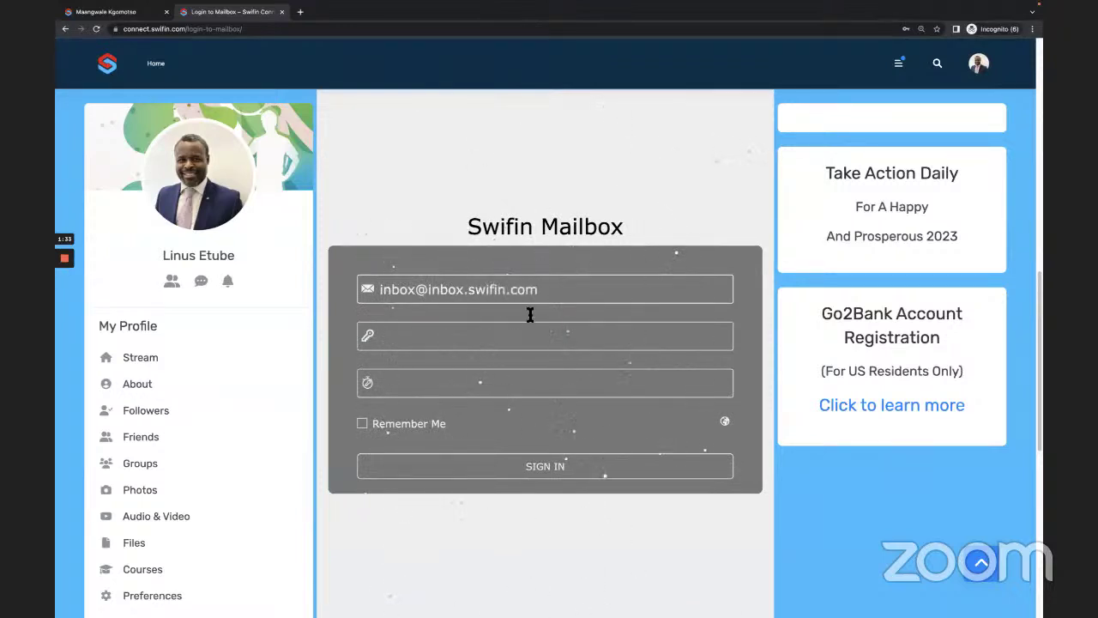
{"action": "left_click", "coordinate": [507, 334]}
{"action": "type", "text": "p****"}
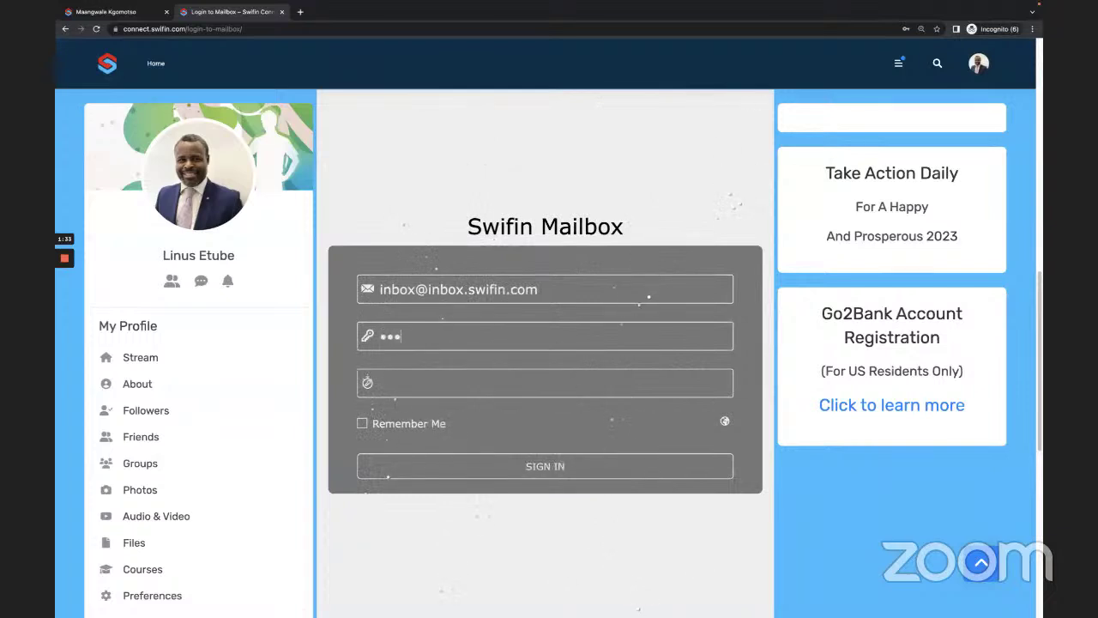
{"action": "left_click", "coordinate": [580, 469]}
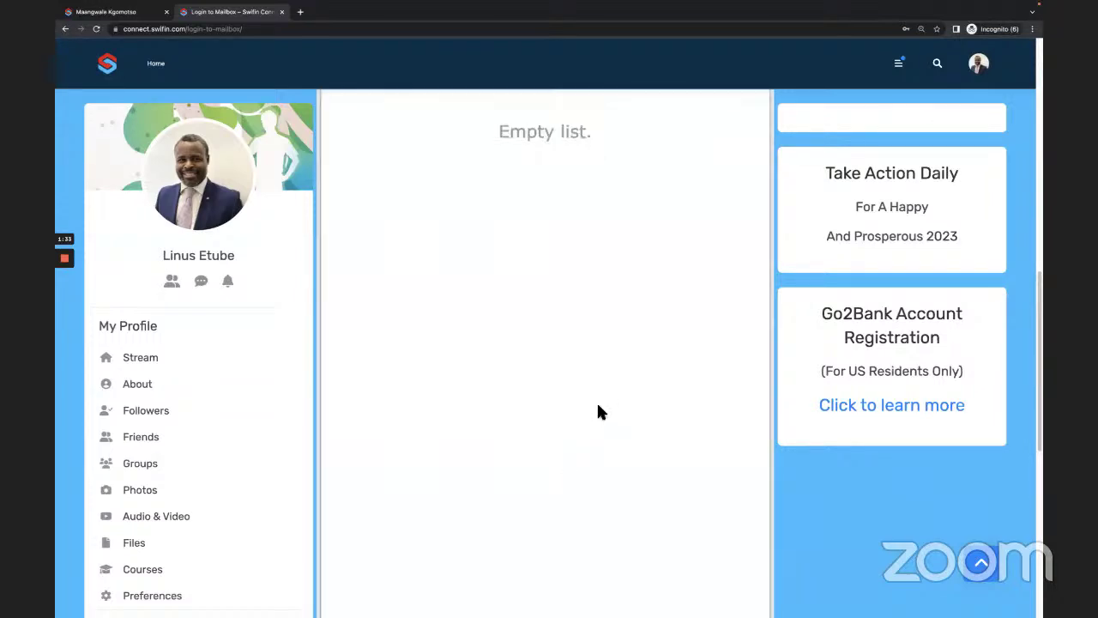
Refresh the inbox until the Swifin Platform validation e-mail arrives, then open it
{"action": "scroll", "coordinate": [588, 317], "scroll_direction": "up", "scroll_amount": 4}
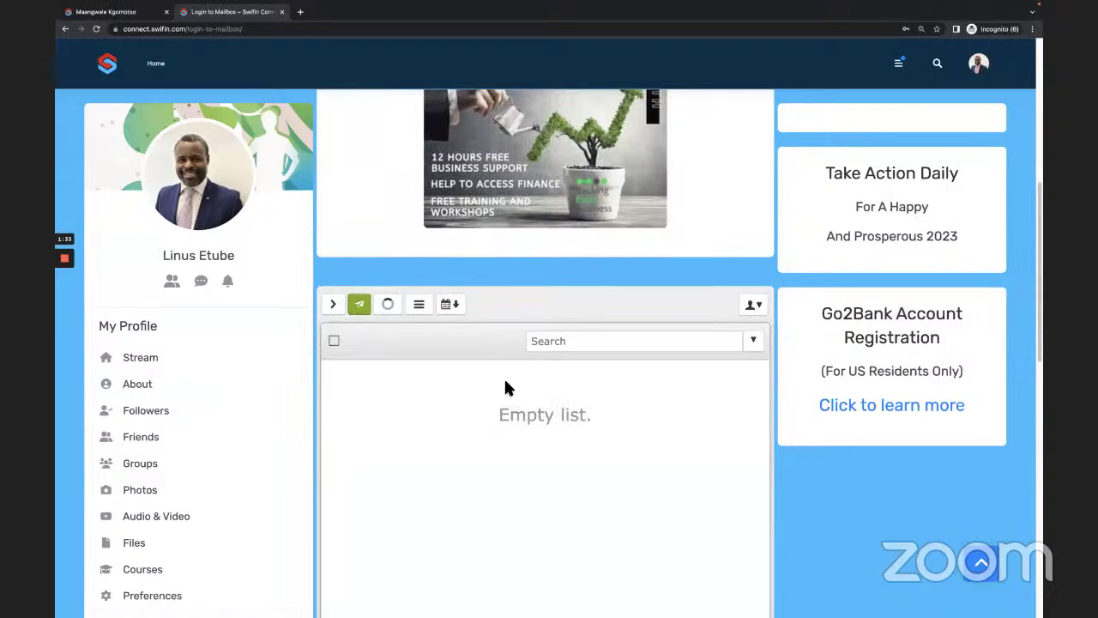
{"action": "left_click", "coordinate": [389, 310]}
{"action": "left_click", "coordinate": [393, 312]}
{"action": "left_click", "coordinate": [391, 311]}
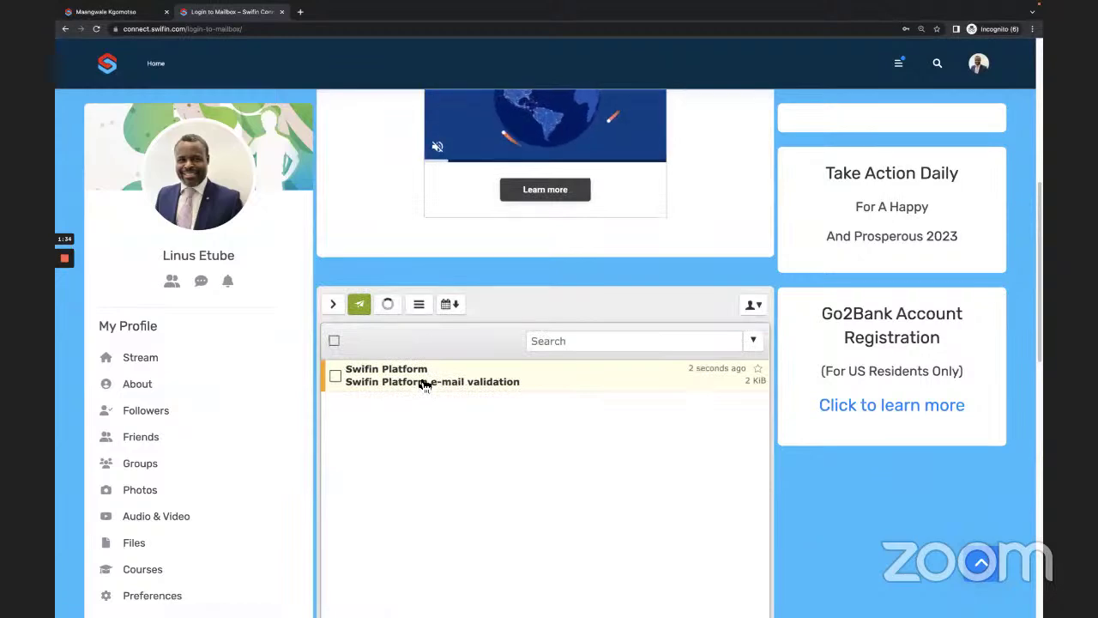
{"action": "left_click", "coordinate": [468, 386]}
Follow the e-mail's registration validation link, which opens in a new tab
{"action": "scroll", "coordinate": [541, 420], "scroll_direction": "down", "scroll_amount": 3}
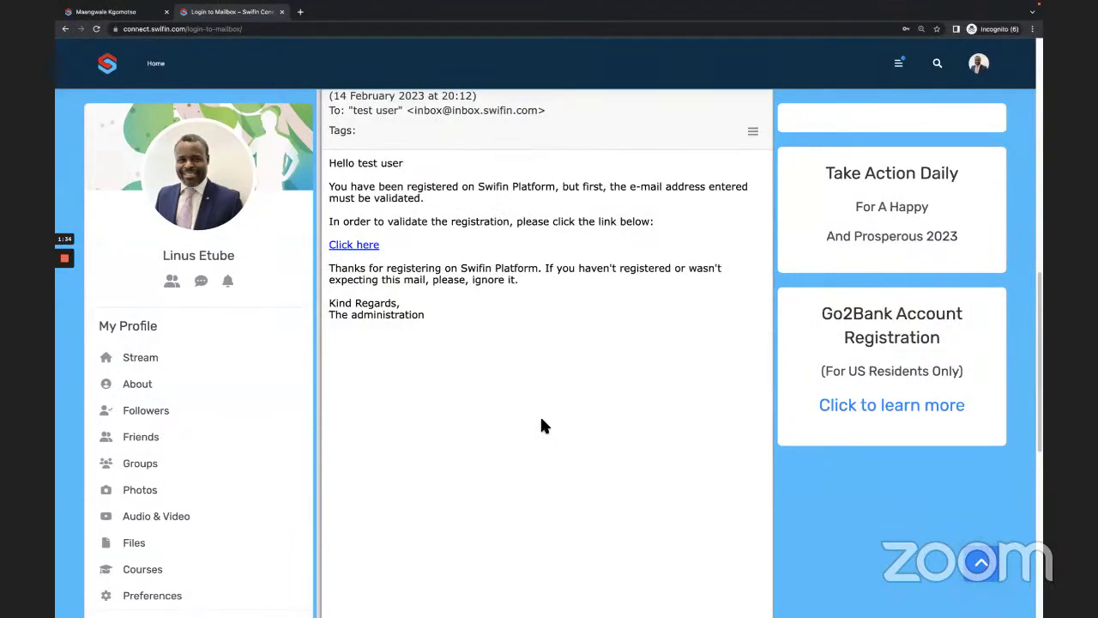
{"action": "scroll", "coordinate": [541, 425], "scroll_direction": "up", "scroll_amount": 1}
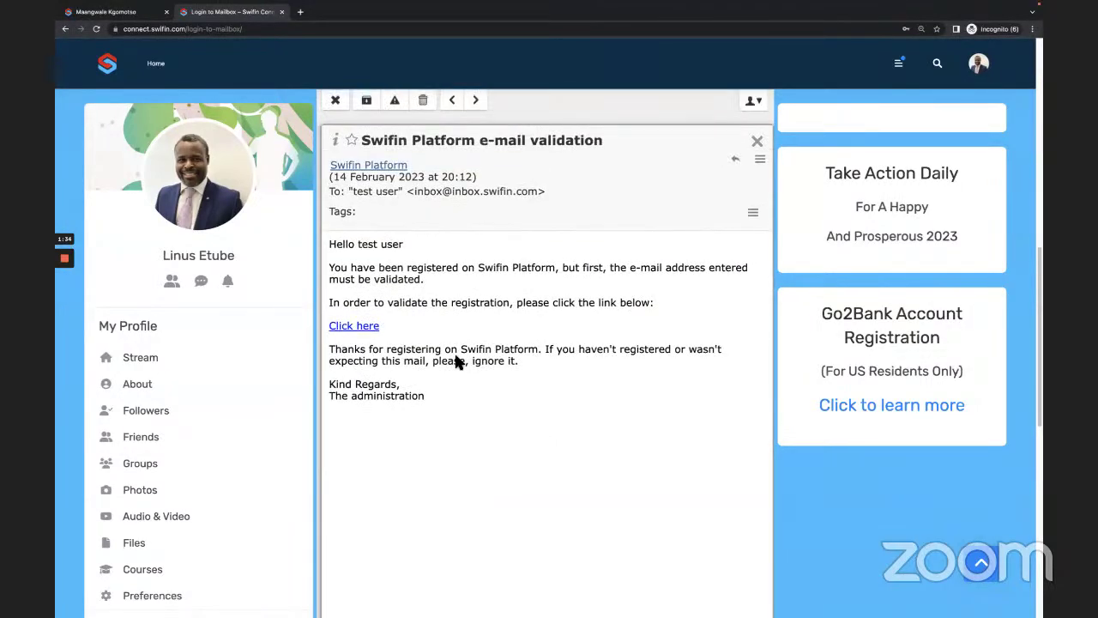
{"action": "left_click_drag", "start_coordinate": [358, 244], "coordinate": [421, 253]}
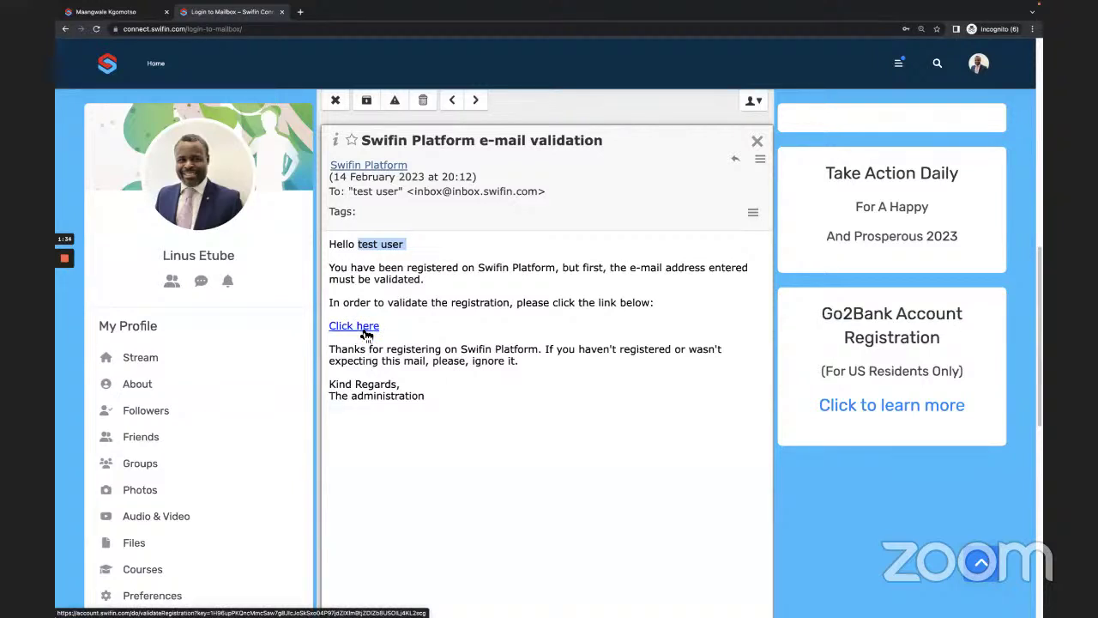
{"action": "left_click", "coordinate": [362, 328]}
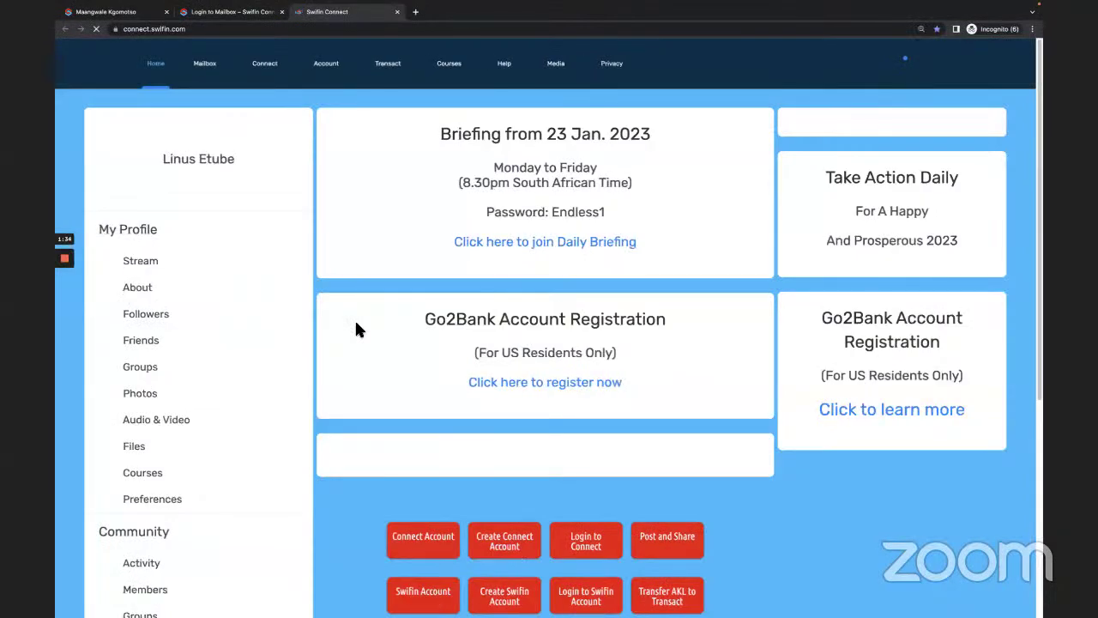
{"action": "scroll", "coordinate": [471, 247], "scroll_direction": "down", "scroll_amount": 4}
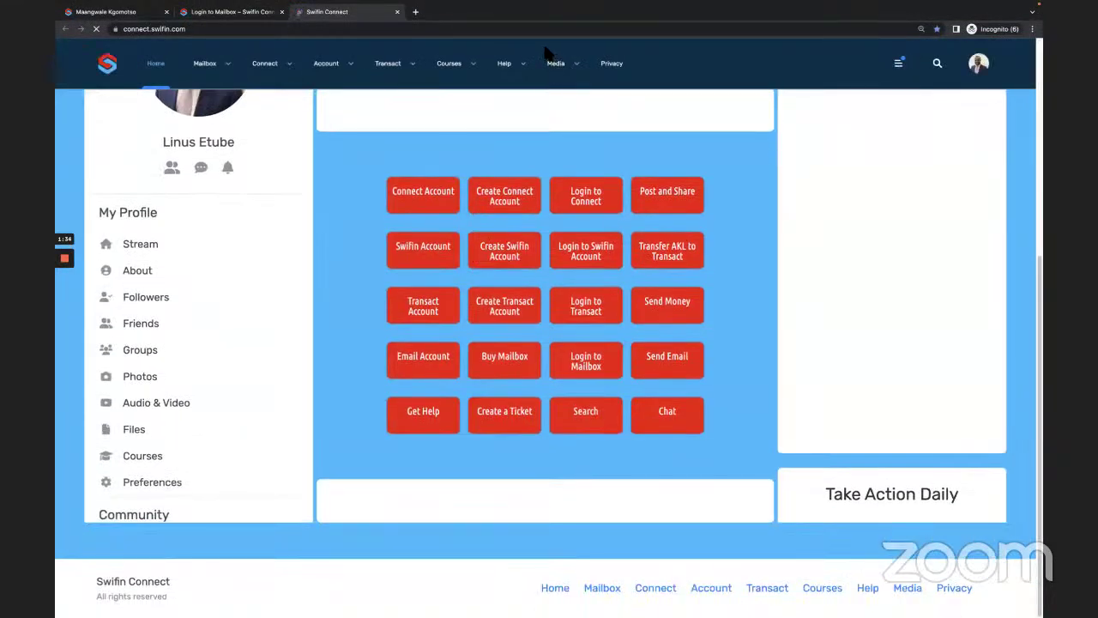
Follow the validation link from the mailbox and acknowledge the thanks-for-registering message
{"action": "scroll", "coordinate": [537, 219], "scroll_direction": "up", "scroll_amount": 4}
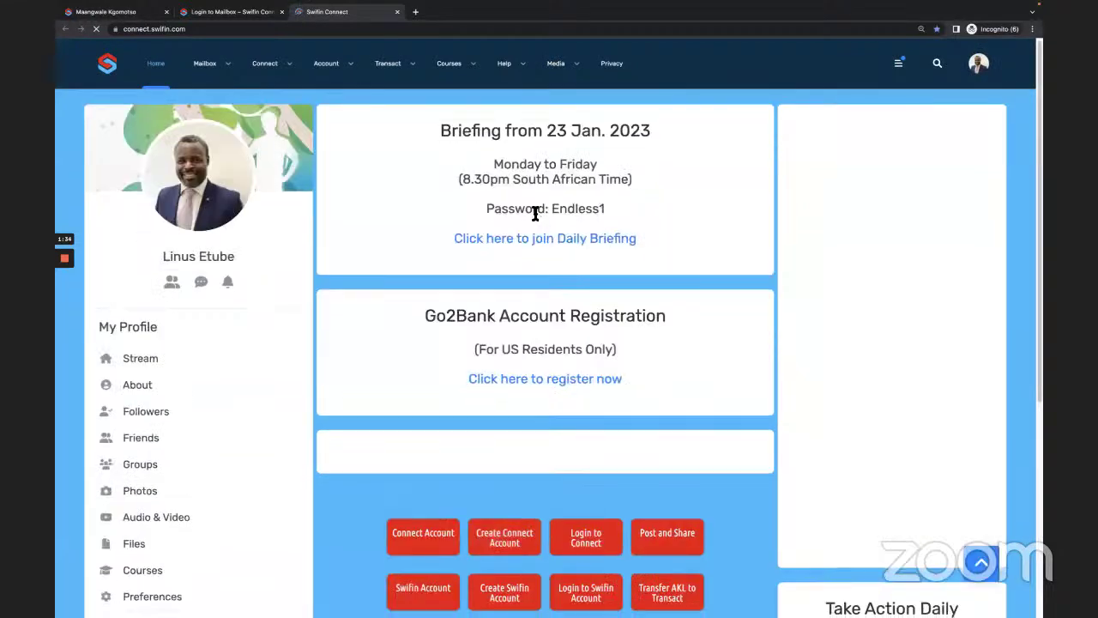
{"action": "scroll", "coordinate": [535, 214], "scroll_direction": "down", "scroll_amount": 4}
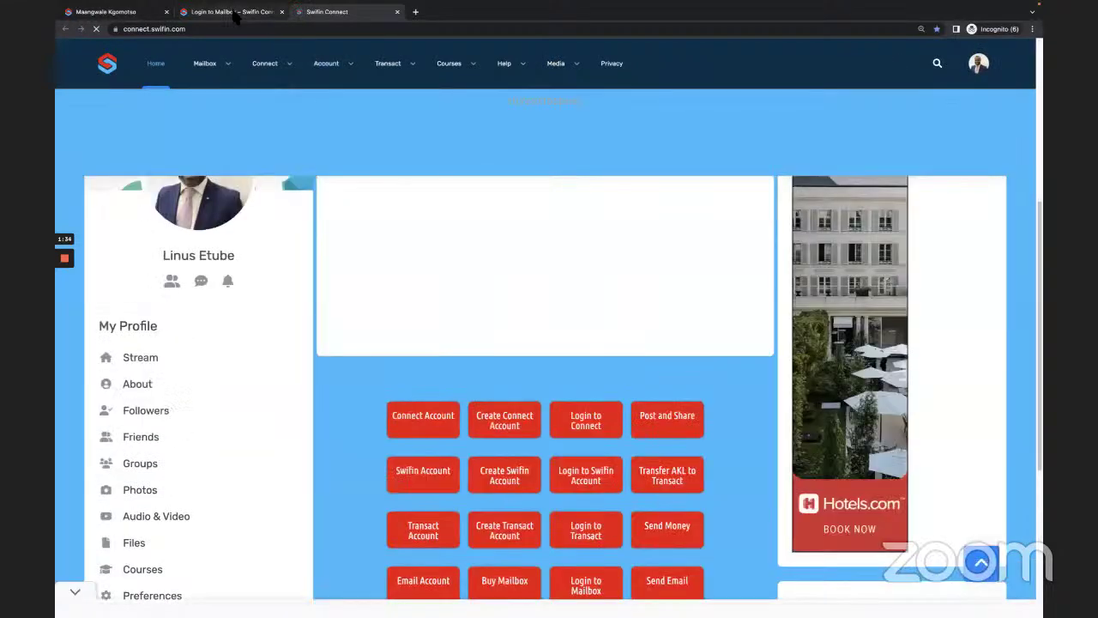
{"action": "key", "text": "ctrl+shift+Tab"}
{"action": "left_click", "coordinate": [368, 326]}
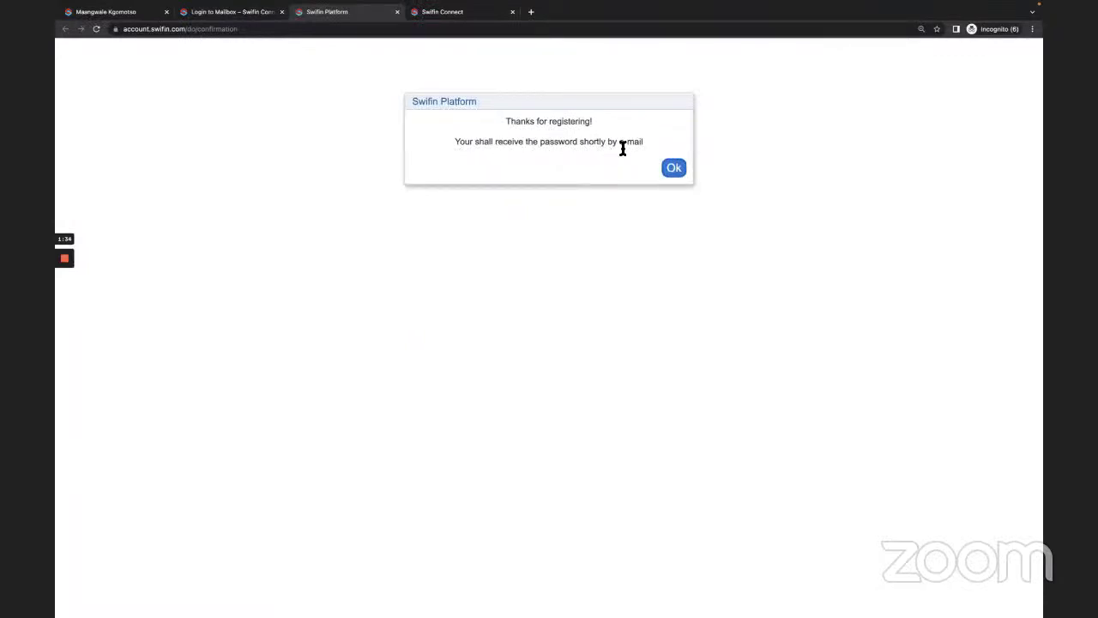
{"action": "left_click", "coordinate": [673, 171]}
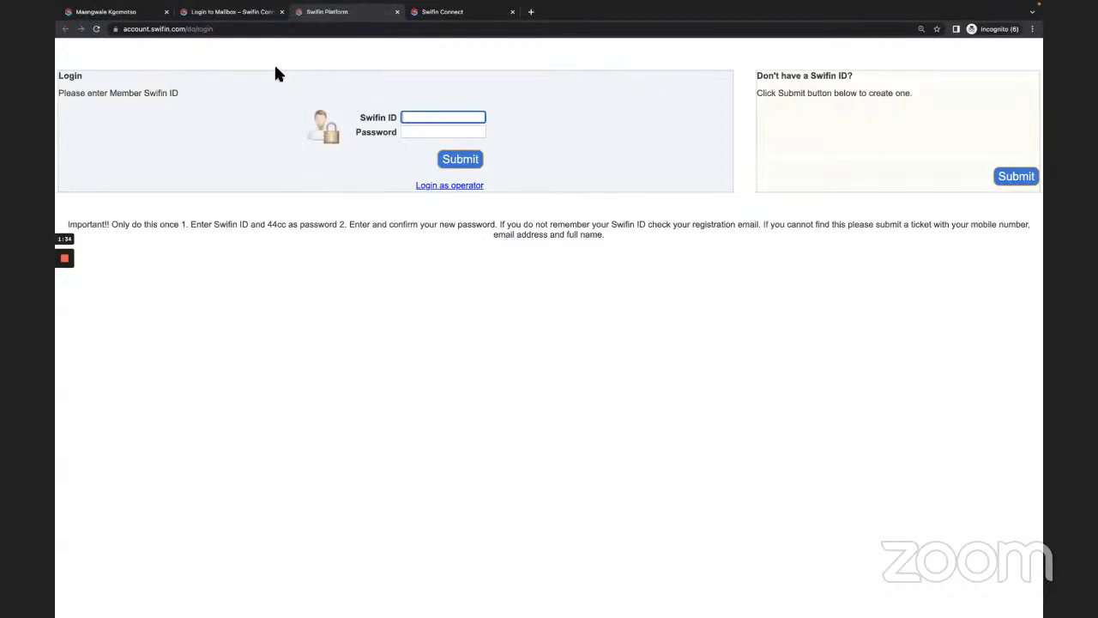
Back in the inbox, refresh and open the Welcome to Swifin Platform e-mail
{"action": "left_click", "coordinate": [245, 16]}
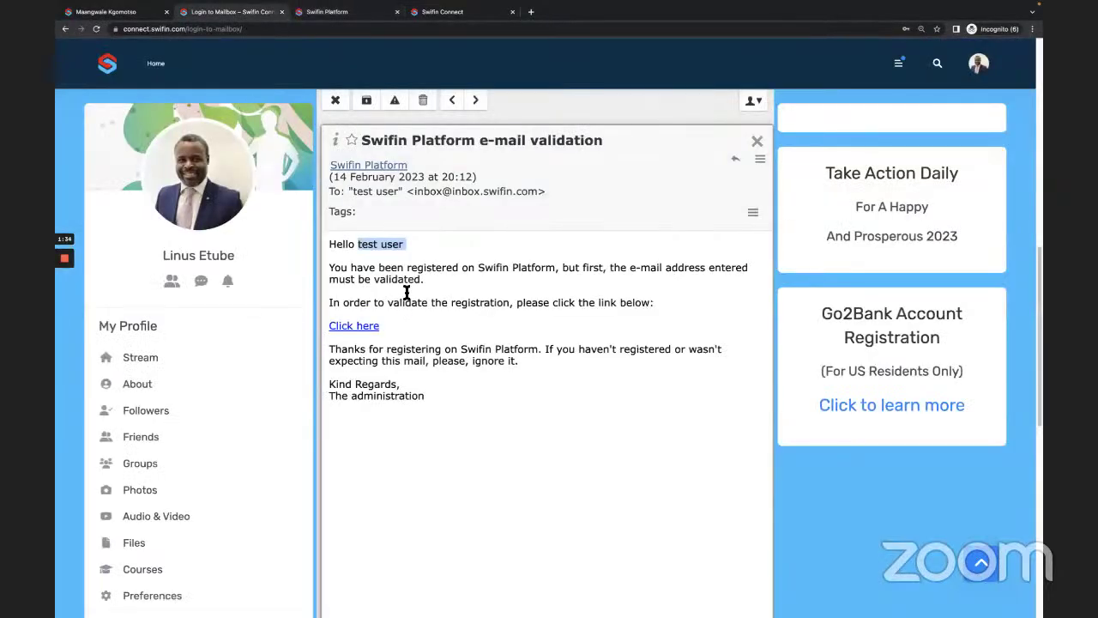
{"action": "left_click", "coordinate": [335, 101]}
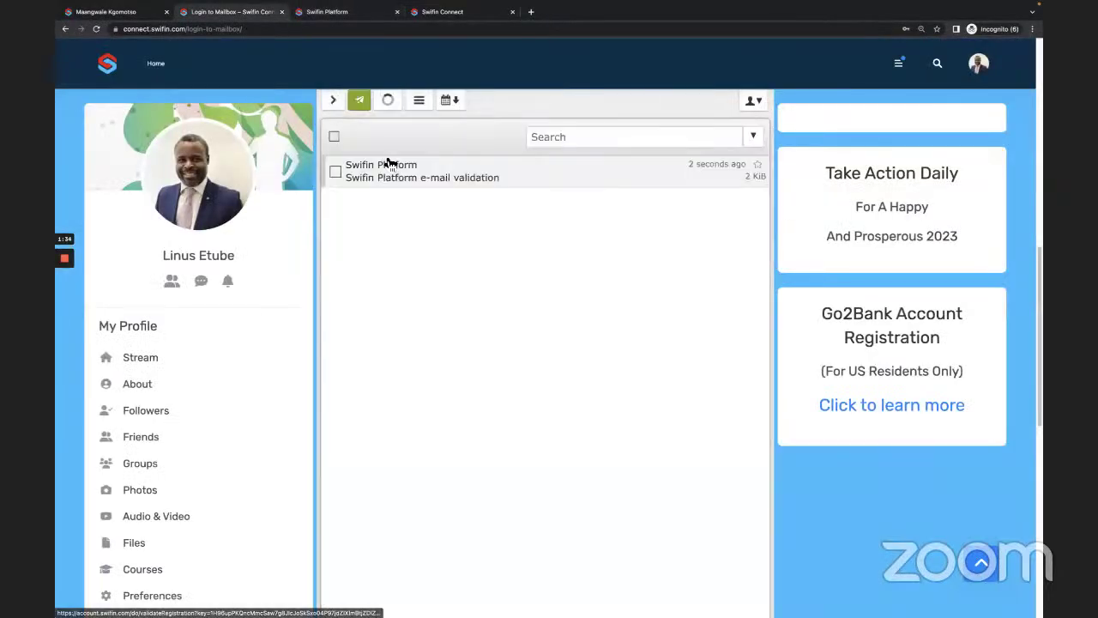
{"action": "left_click", "coordinate": [390, 102]}
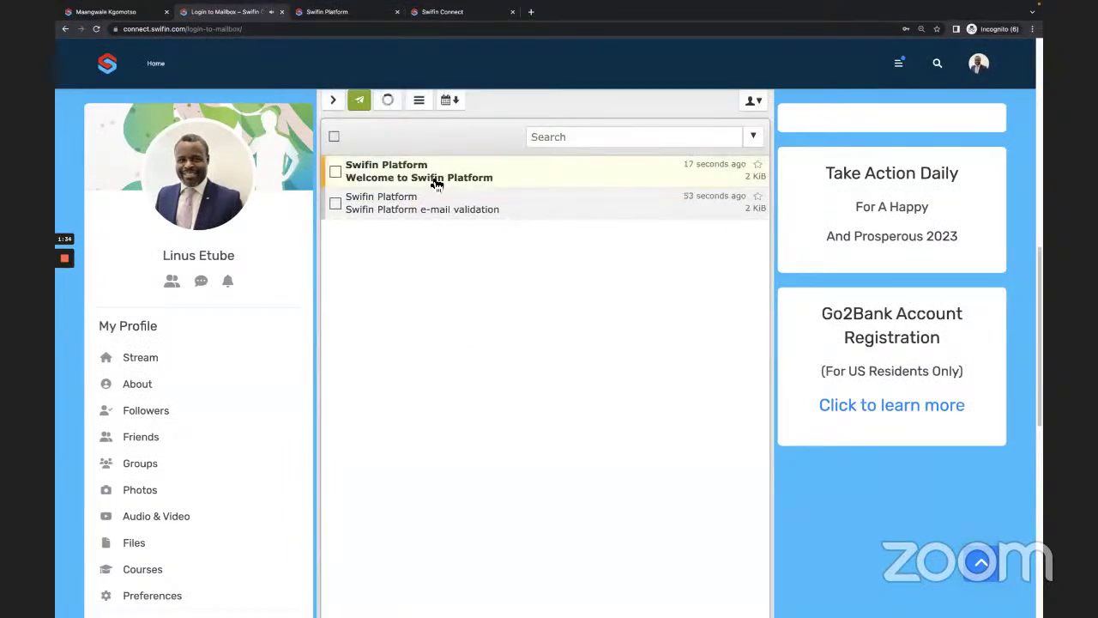
{"action": "left_click", "coordinate": [440, 179]}
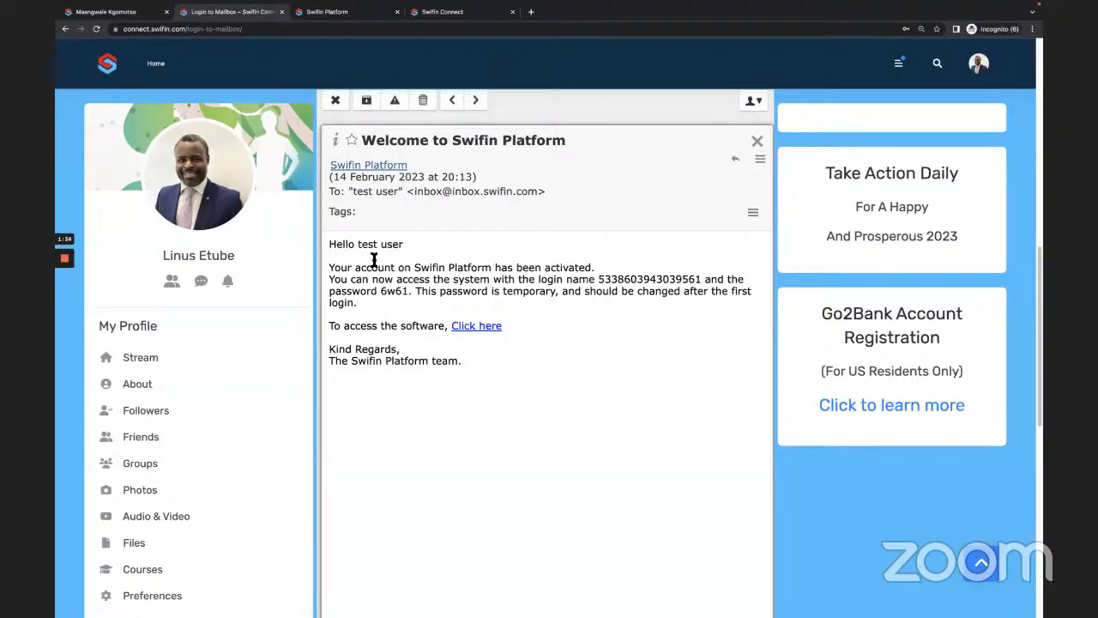
Select the login number and temporary password in the Welcome e-mail, copying the login number
{"action": "double_click", "coordinate": [639, 278]}
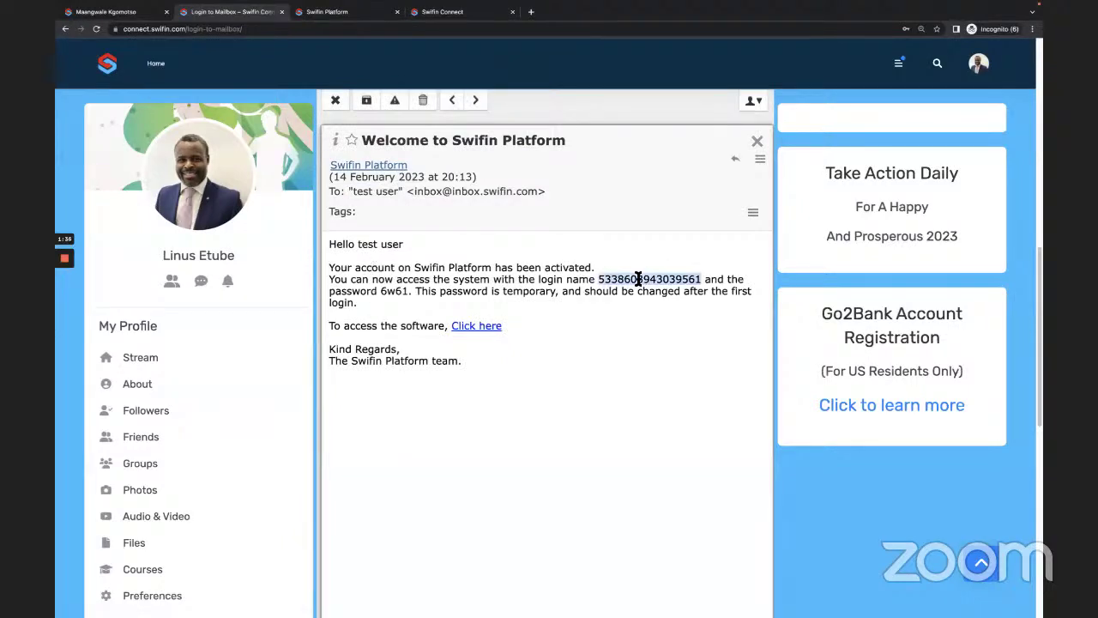
{"action": "scroll", "coordinate": [635, 270], "scroll_direction": "down", "scroll_amount": 5}
{"action": "scroll", "coordinate": [635, 270], "scroll_direction": "up", "scroll_amount": 5}
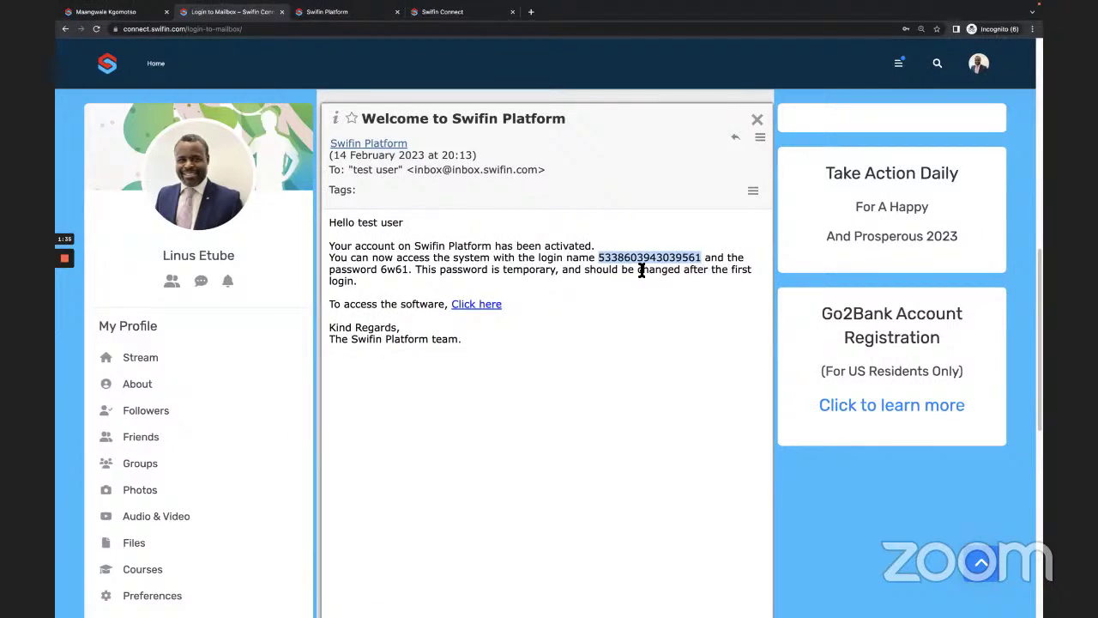
{"action": "double_click", "coordinate": [388, 270]}
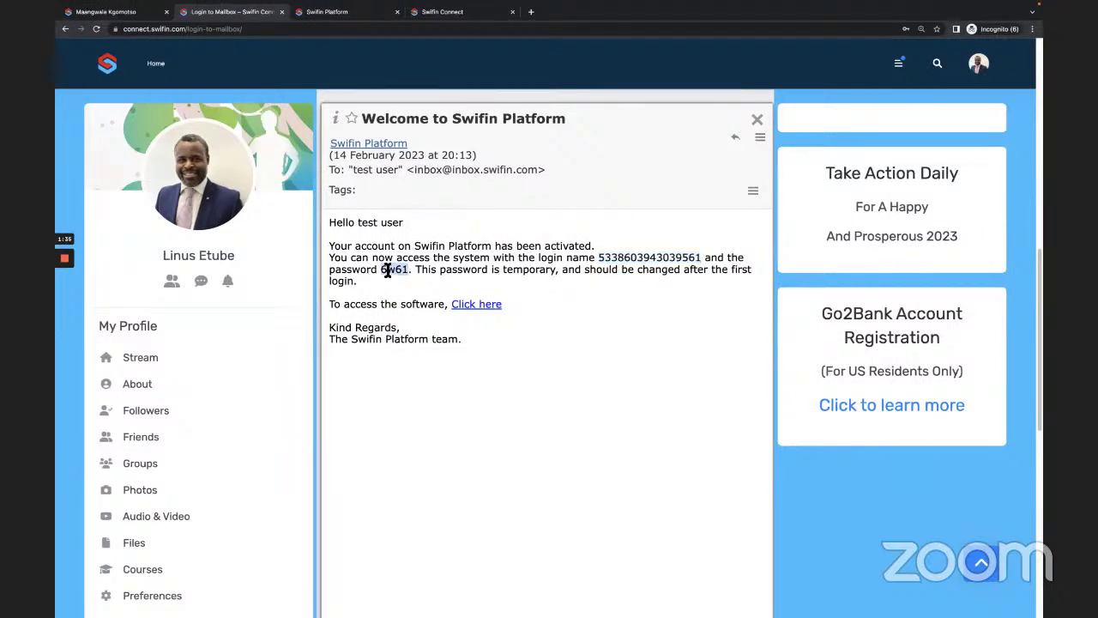
{"action": "double_click", "coordinate": [632, 258]}
{"action": "key", "text": "super+c"}
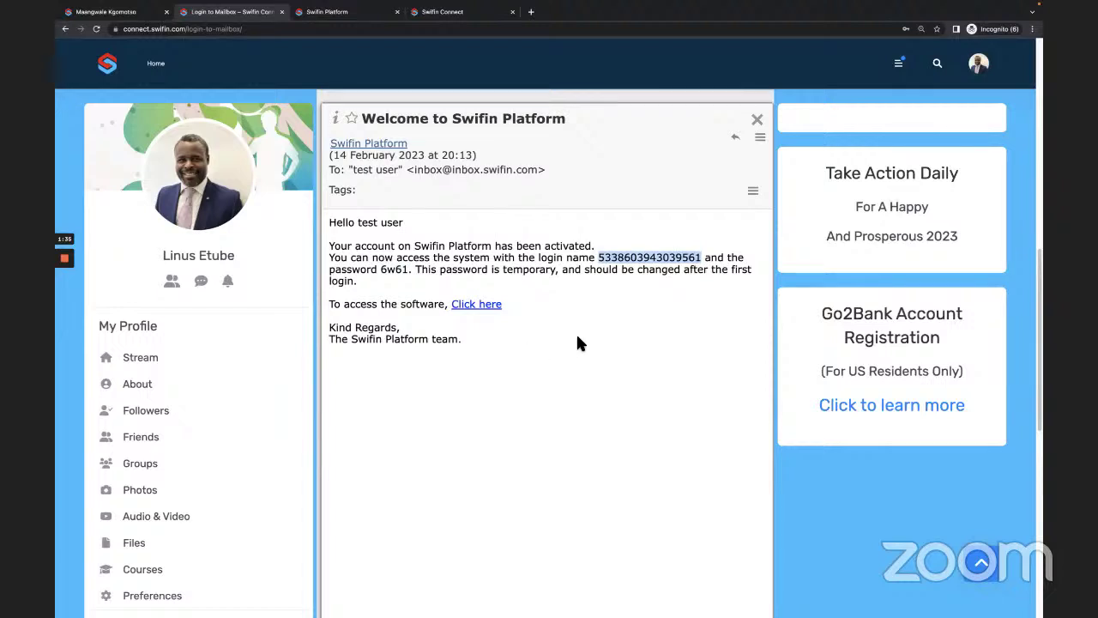
Log in to Swifin Platform with the pasted login number and the temporary password
{"action": "left_click", "coordinate": [344, 12]}
{"action": "left_click", "coordinate": [426, 121]}
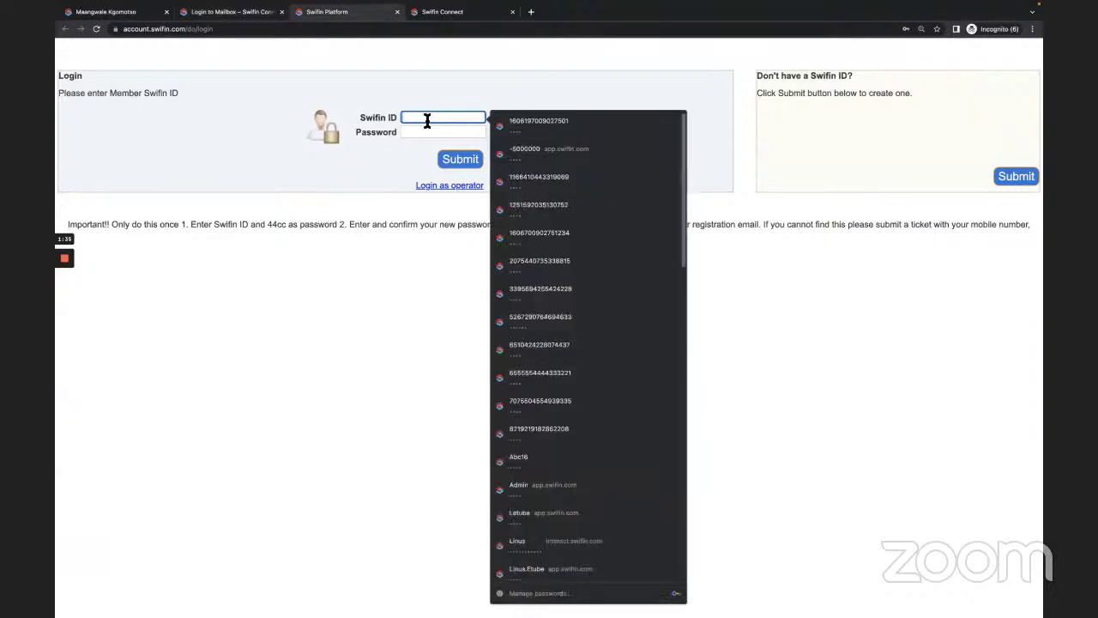
{"action": "key", "text": "super+v"}
{"action": "left_click", "coordinate": [424, 135]}
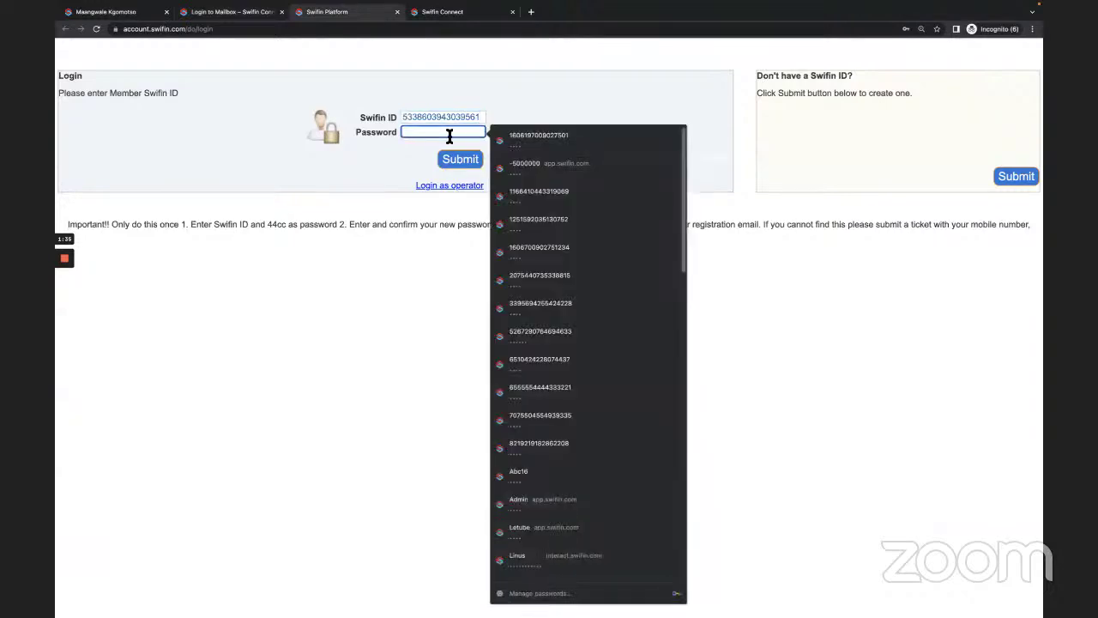
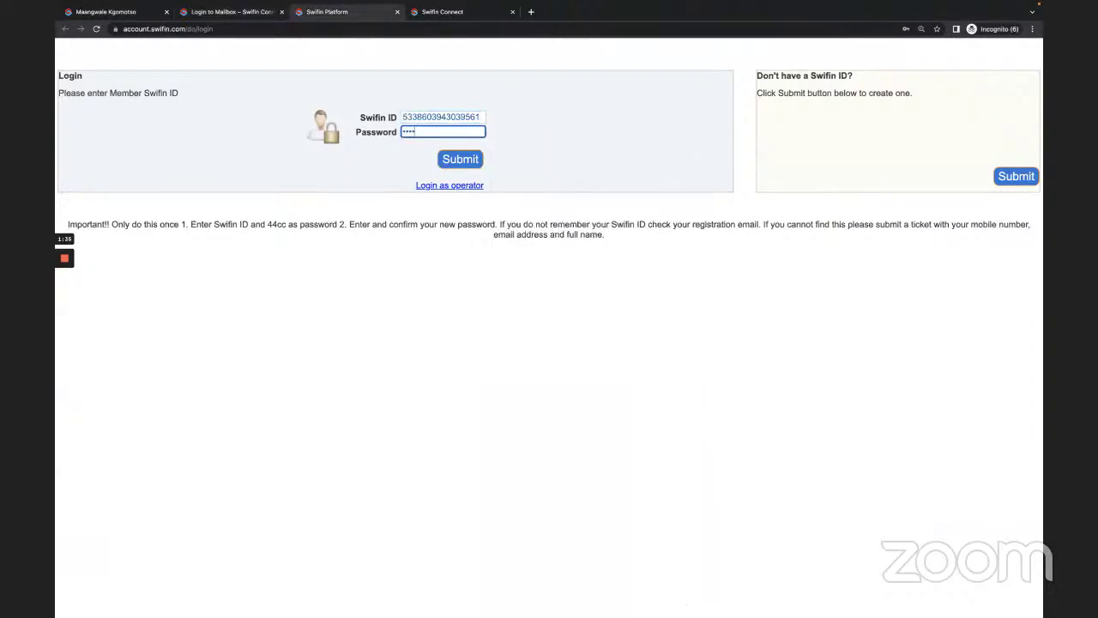
{"action": "left_click", "coordinate": [482, 164]}
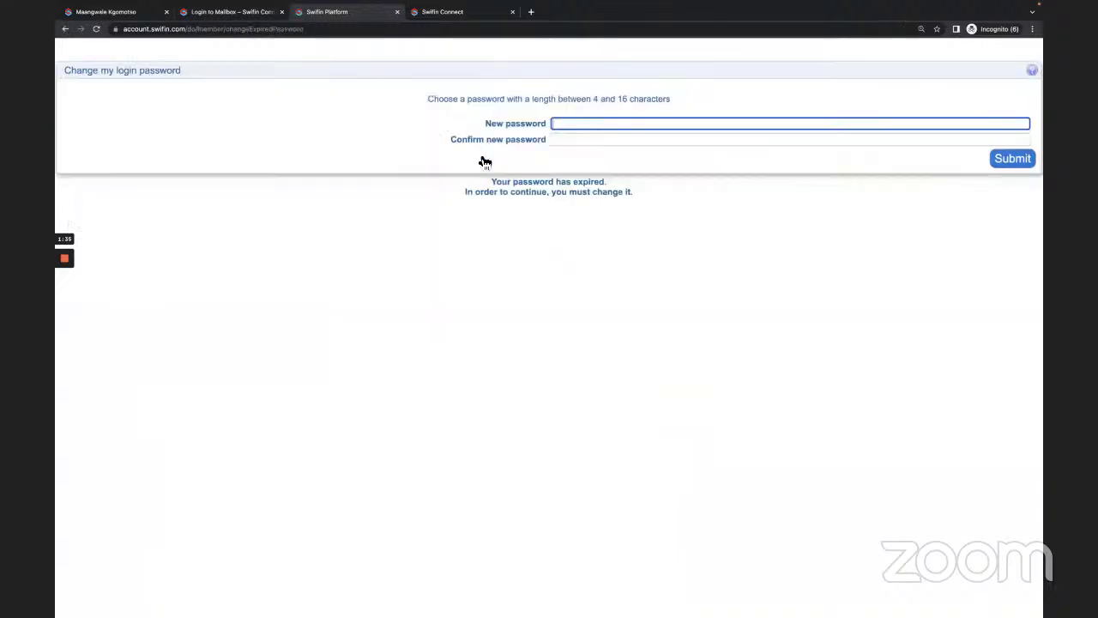
Enter and confirm a new login password, save it, and dismiss the notice
{"action": "left_click", "coordinate": [610, 122]}
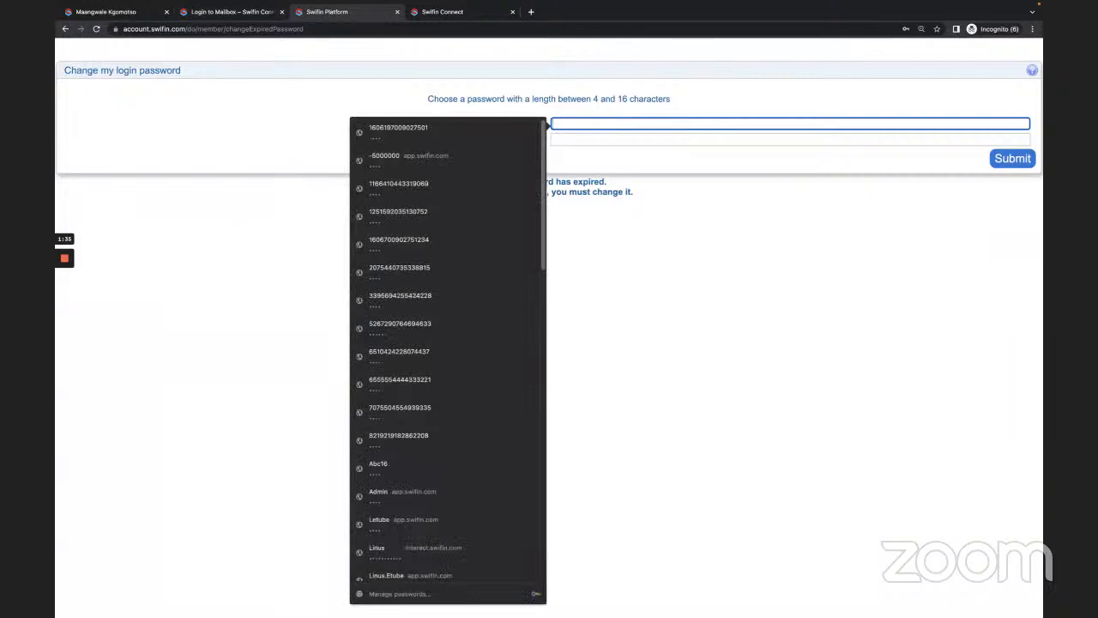
{"action": "type", "text": "••••••"}
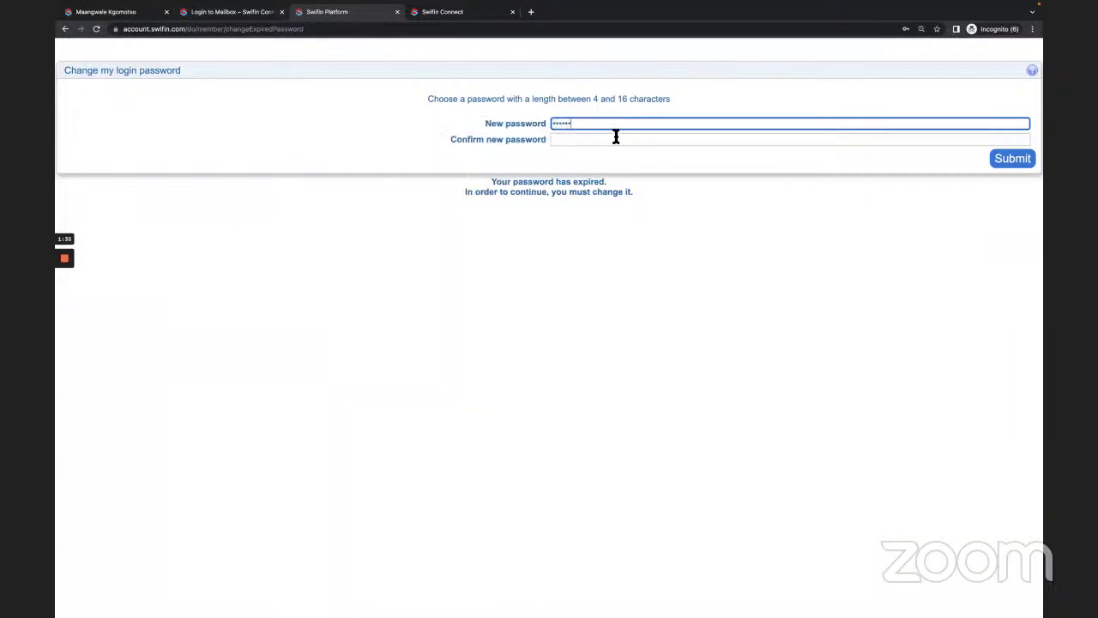
{"action": "left_click", "coordinate": [615, 138]}
{"action": "type", "text": "••••••"}
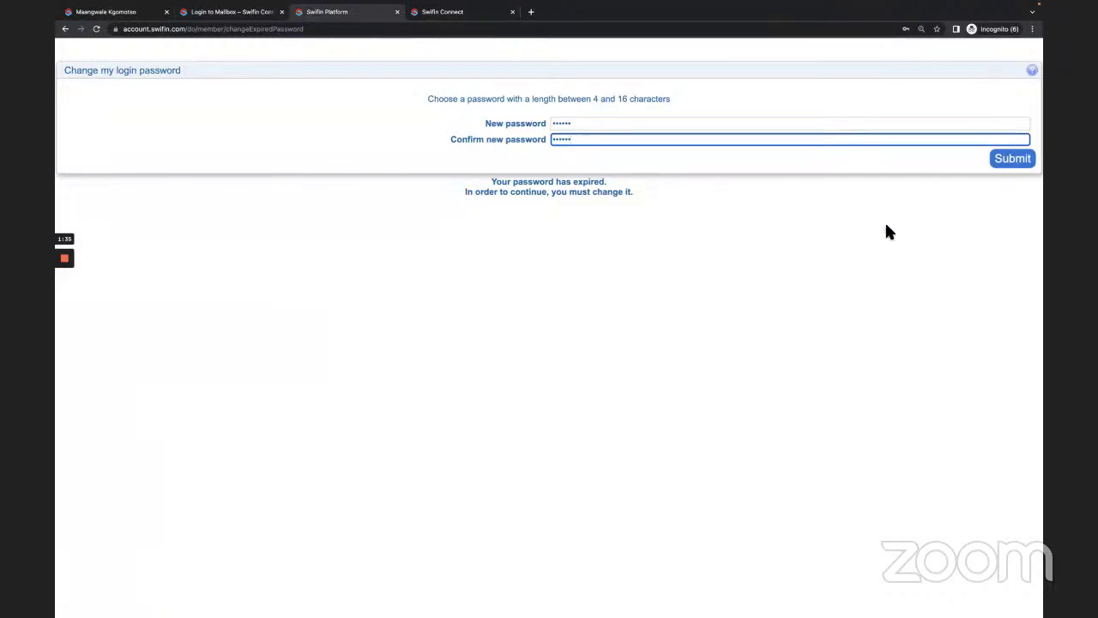
{"action": "left_click", "coordinate": [1024, 161]}
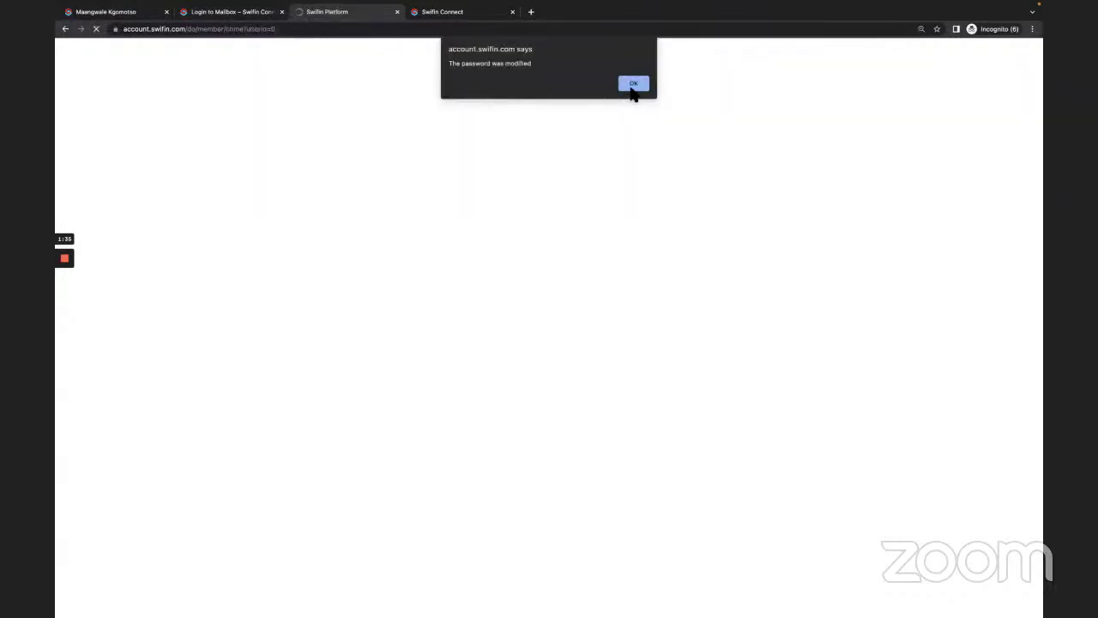
{"action": "left_click", "coordinate": [633, 84]}
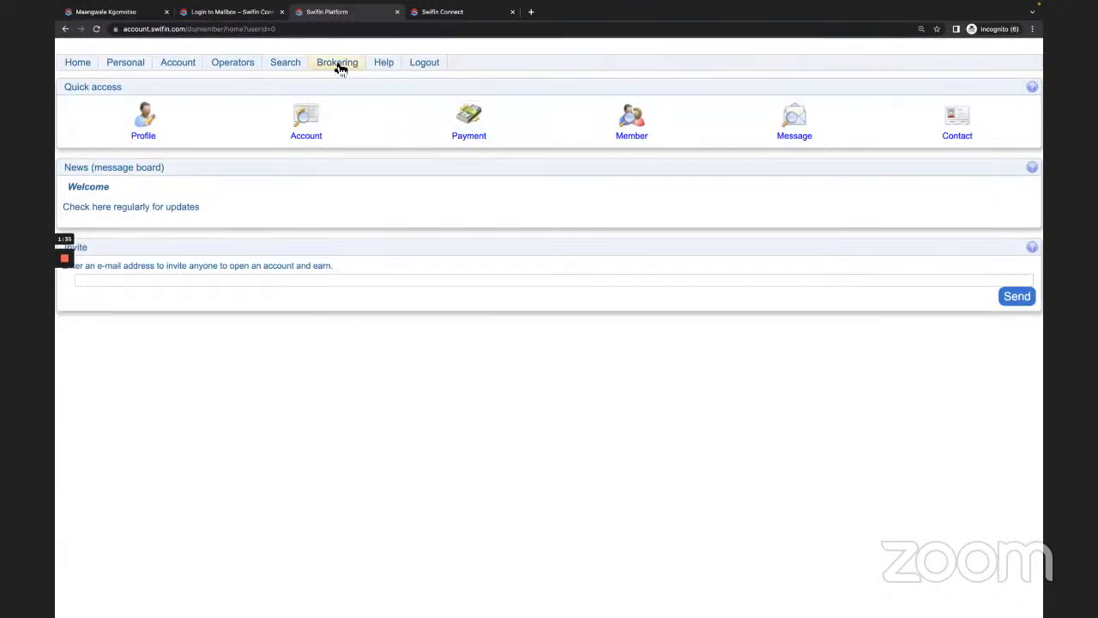
Open Brokering > Register member, try the Full name and E-Mail fields, then return home
{"action": "mouse_move", "coordinate": [340, 68]}
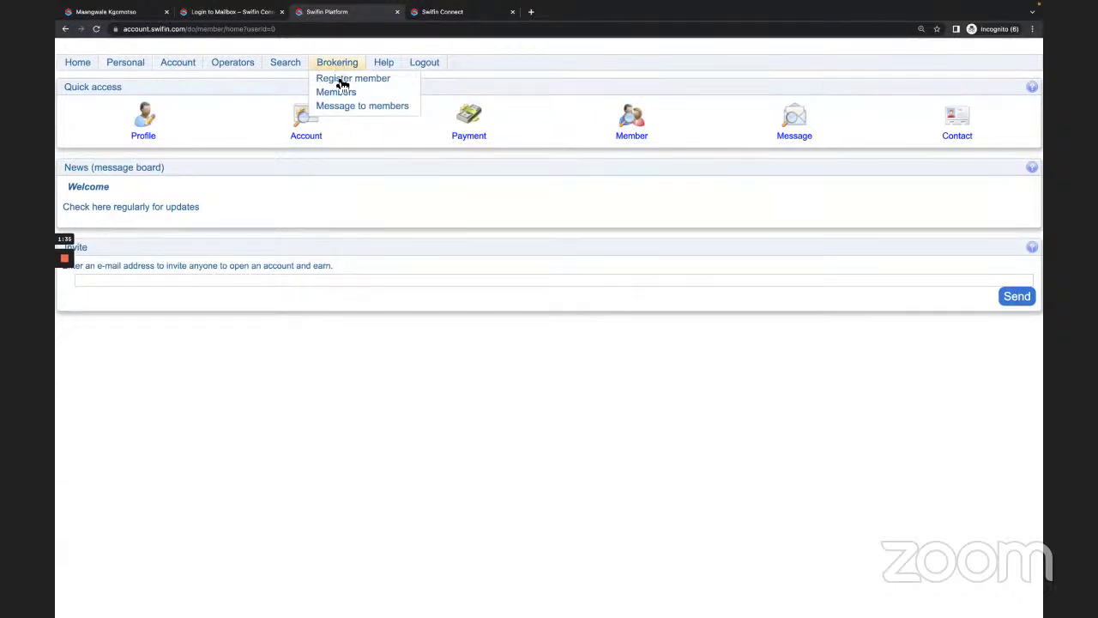
{"action": "left_click", "coordinate": [351, 82]}
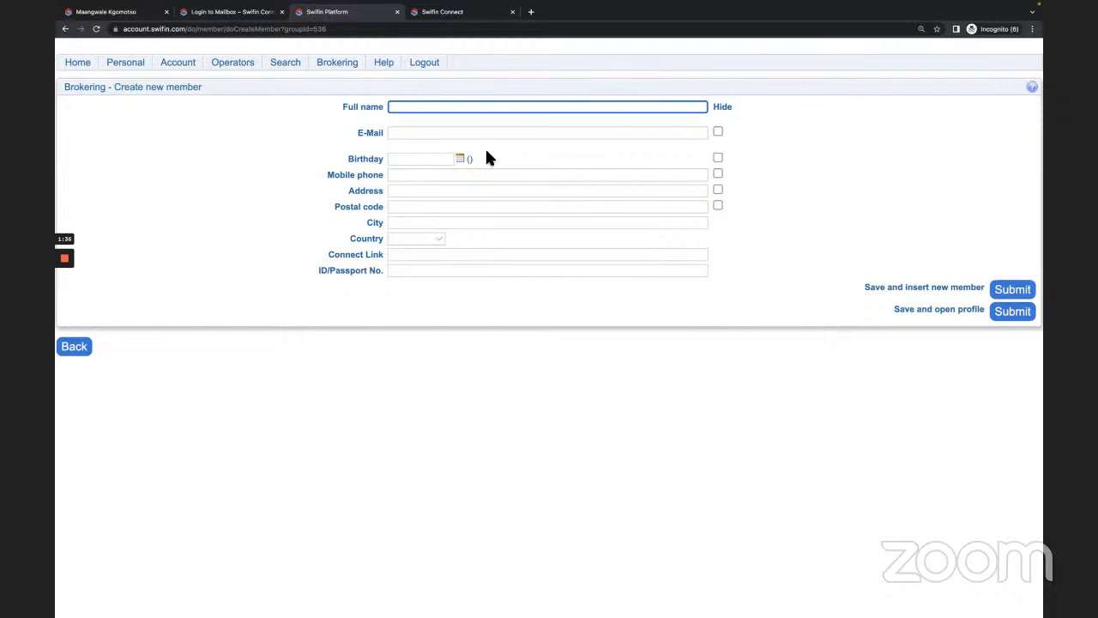
{"action": "left_click", "coordinate": [399, 108]}
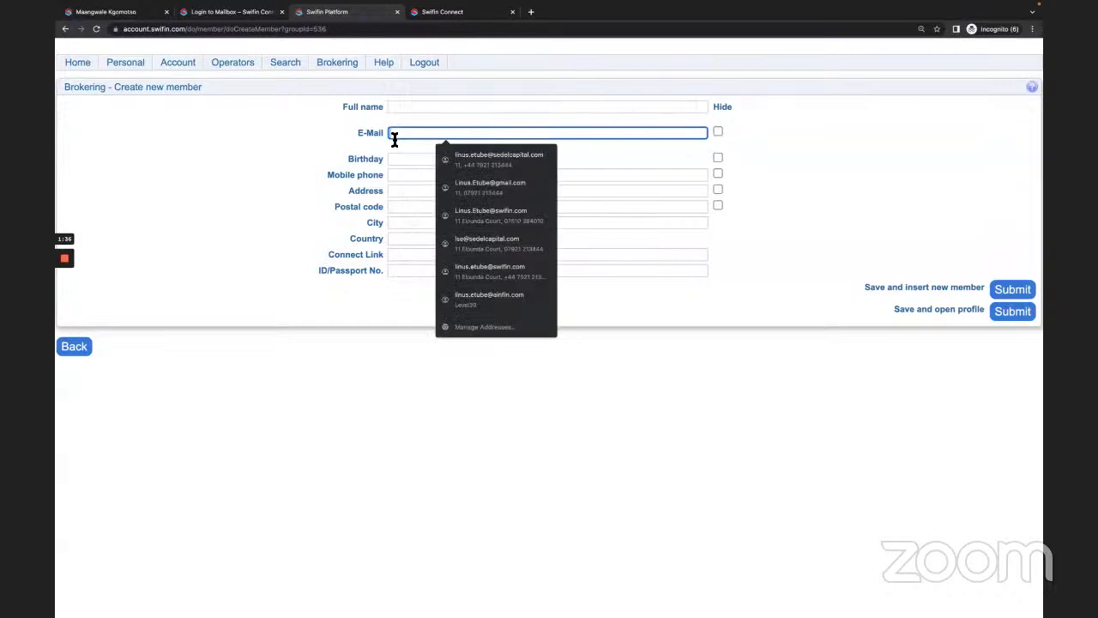
{"action": "left_click", "coordinate": [395, 135]}
{"action": "left_click", "coordinate": [74, 347]}
{"action": "left_click", "coordinate": [89, 348]}
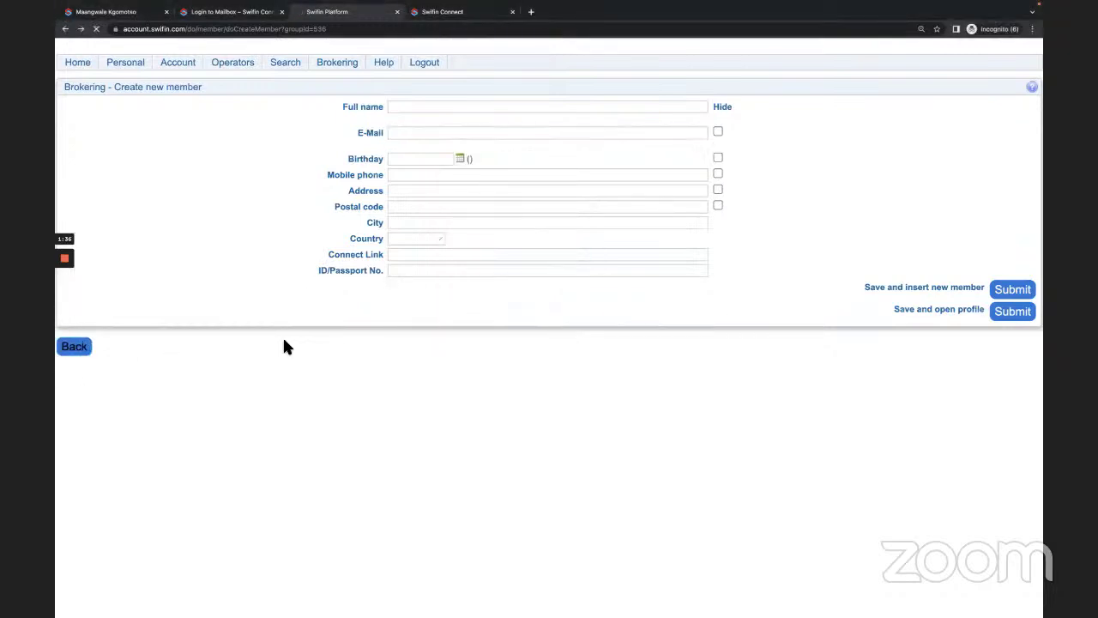